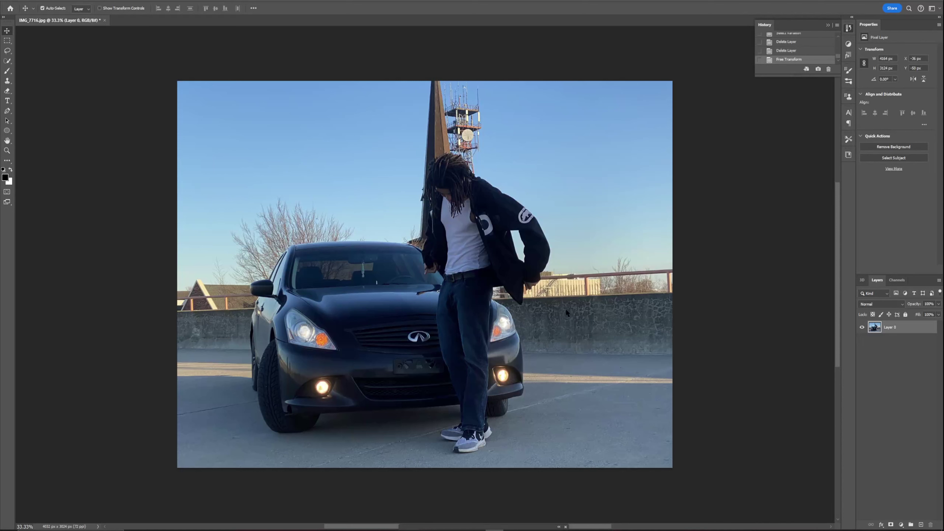
- Duplicate Layer 0 with Ctrl+J and quick-select the person and car on the copy
click(899, 327)
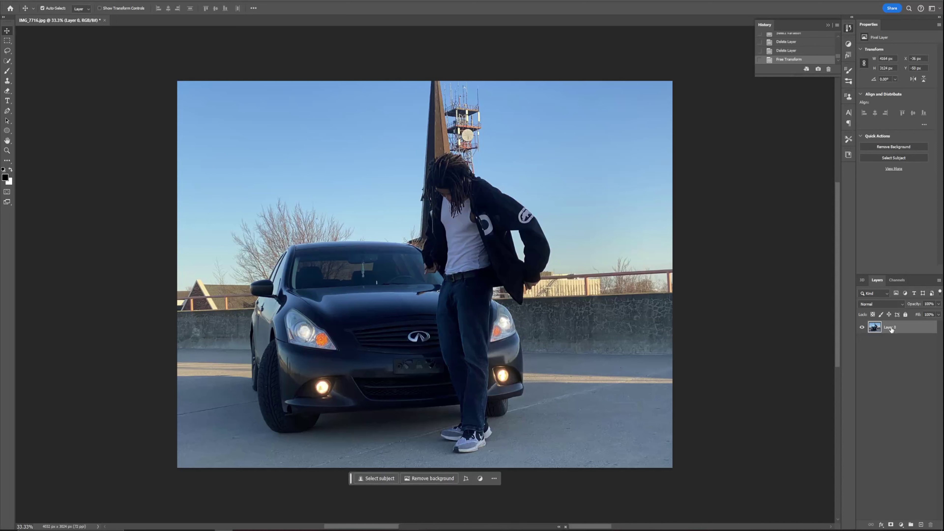
key(ctrl+j)
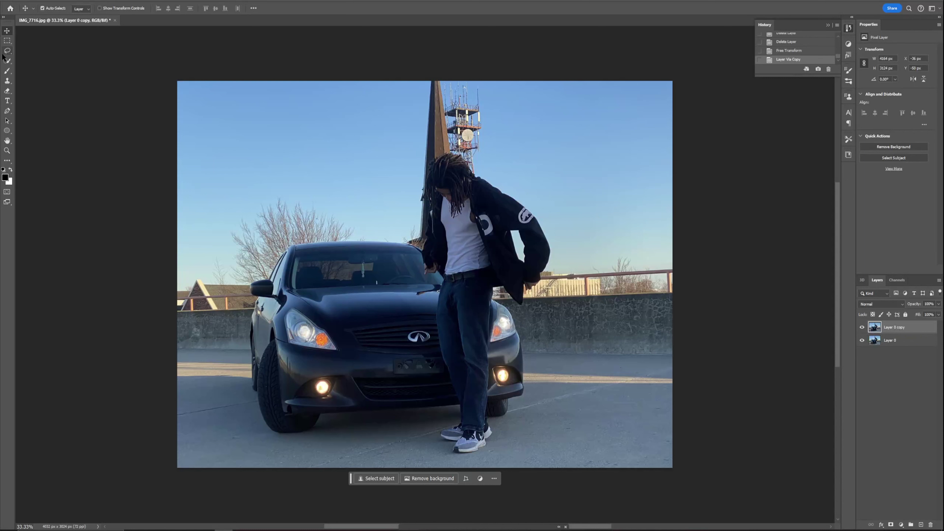
click(6, 61)
right_click(7, 61)
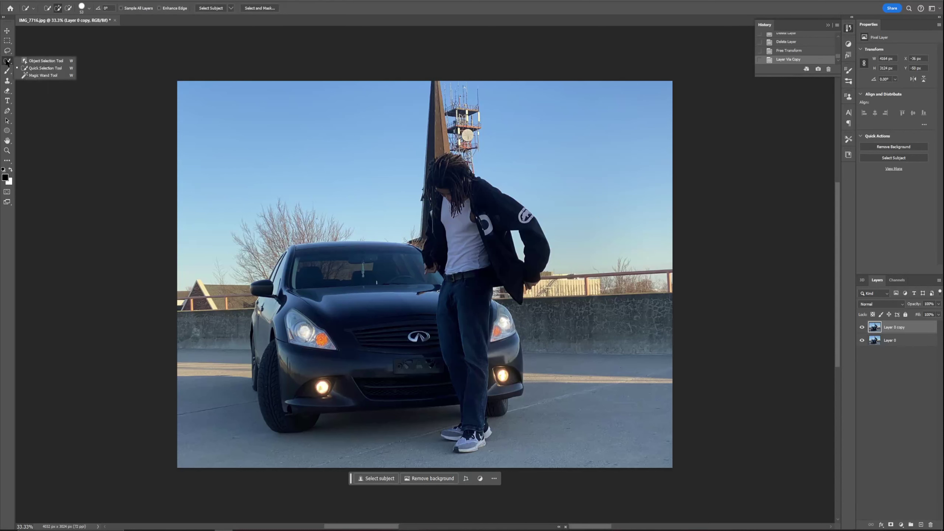
click(32, 69)
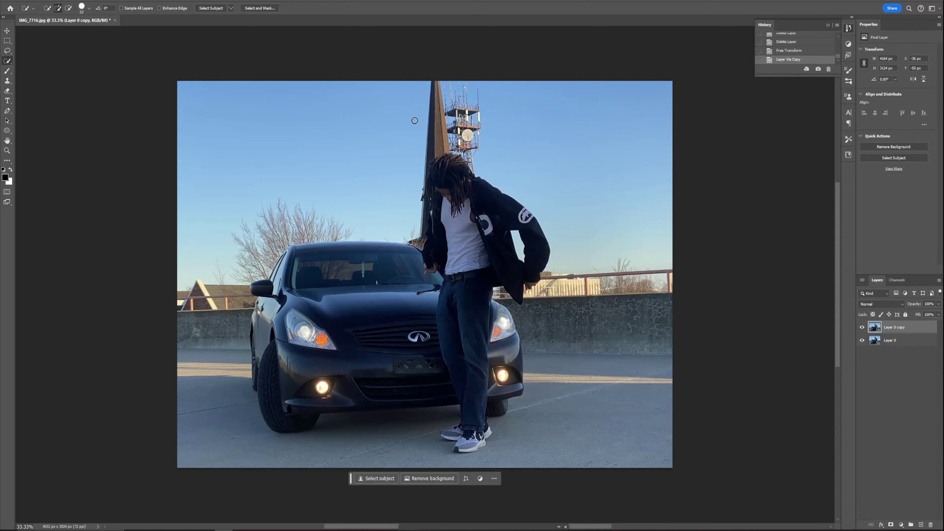
mouse_move(452, 162)
mouse_down()
mouse_move(470, 190)
mouse_move(476, 265)
mouse_move(467, 278)
mouse_move(461, 438)
mouse_up()
mouse_move(515, 346)
mouse_down()
mouse_move(485, 313)
mouse_move(494, 303)
mouse_move(498, 351)
mouse_up()
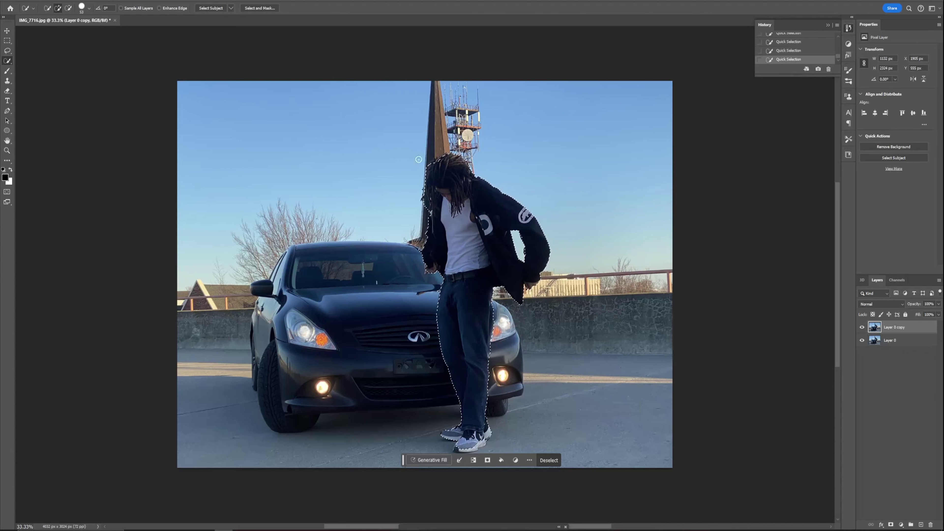
mouse_move(301, 270)
mouse_down()
mouse_move(260, 407)
mouse_move(282, 428)
mouse_move(502, 390)
mouse_move(511, 335)
mouse_move(490, 369)
mouse_move(428, 393)
mouse_move(352, 372)
mouse_move(303, 333)
mouse_up()
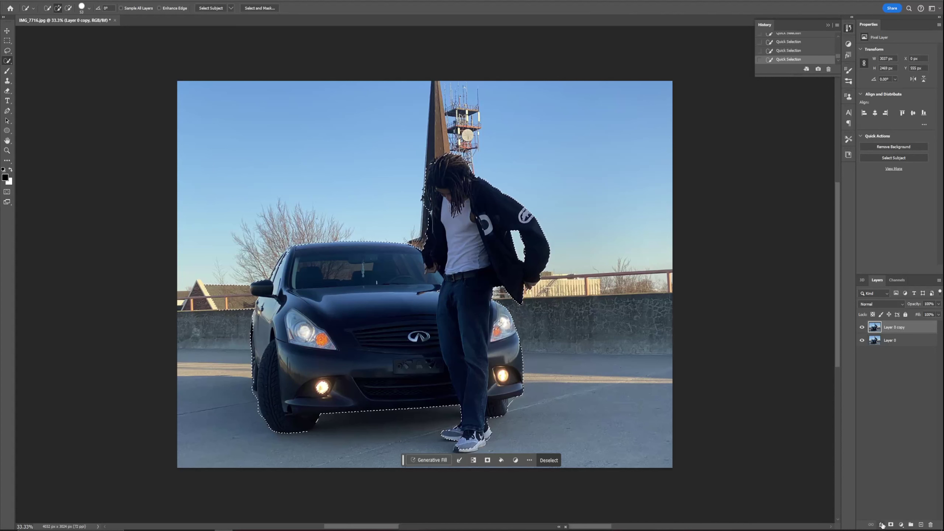
- Add a layer mask from the selection and toggle Layer 0's visibility to check the cutout
click(890, 524)
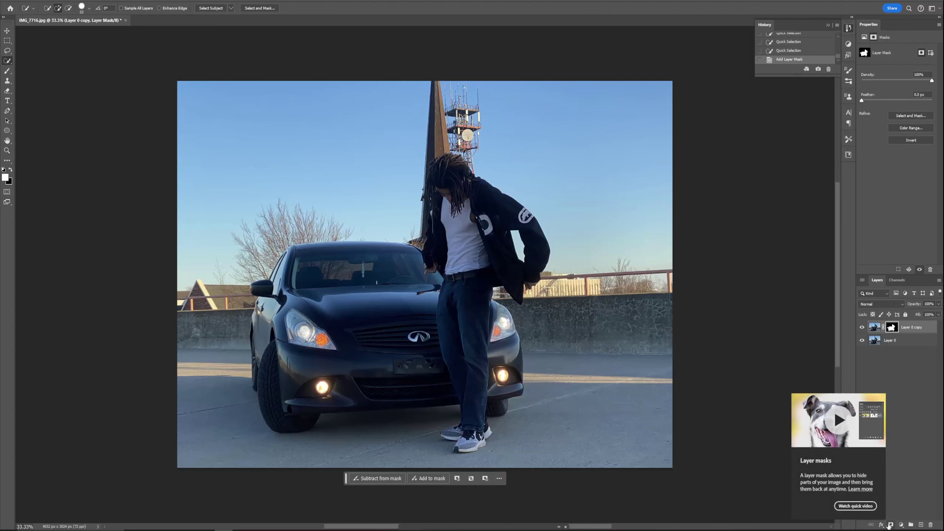
click(913, 328)
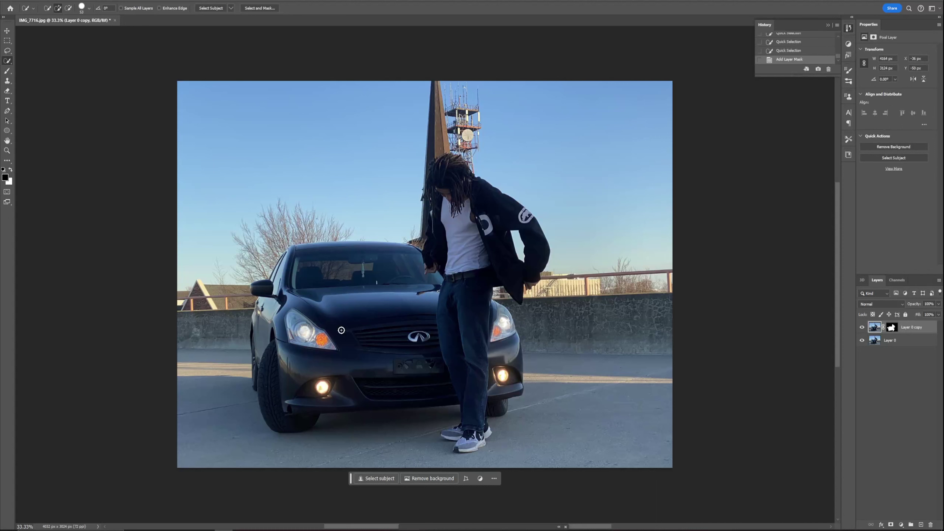
click(861, 341)
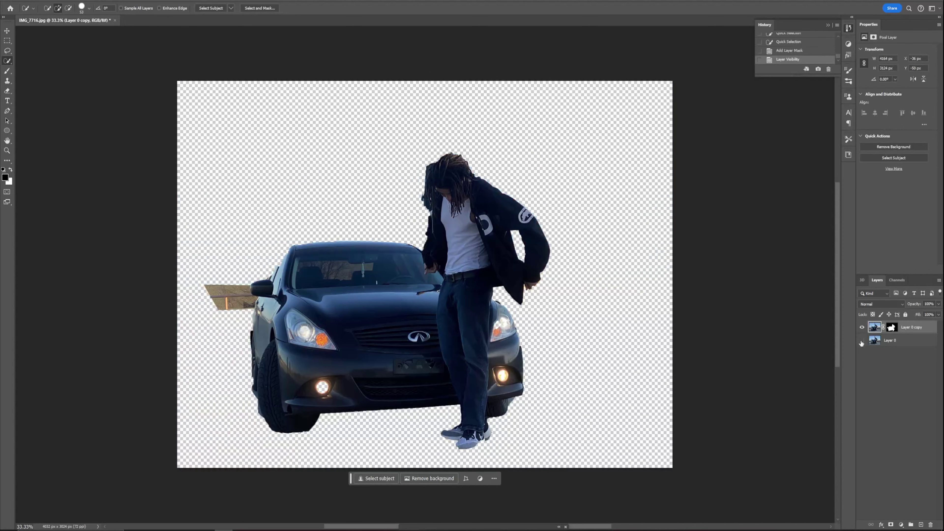
click(861, 340)
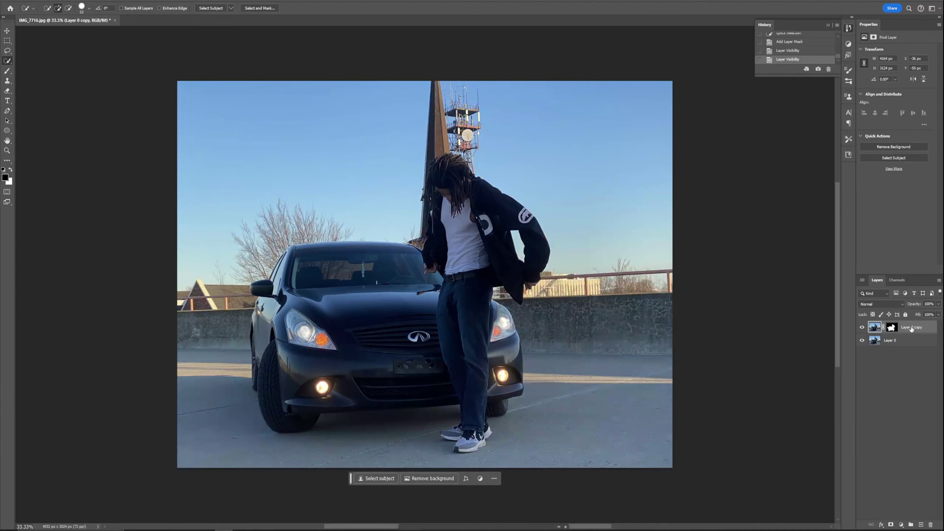
click(909, 340)
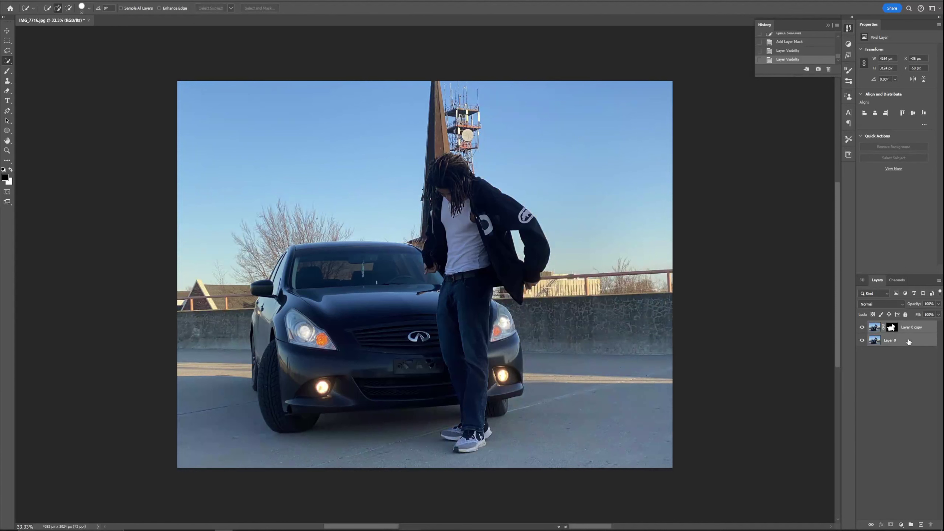
click(8, 32)
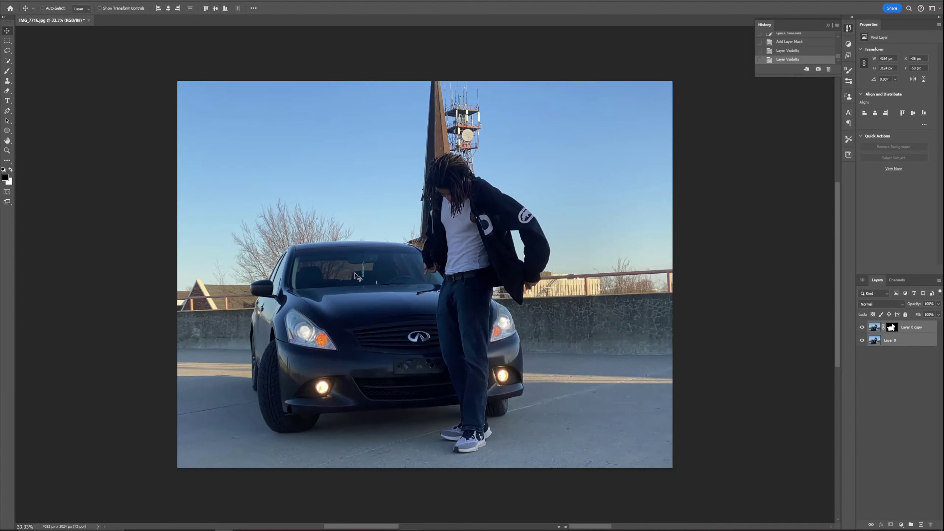
- Scale both photo layers down to about 58% and centre them on the canvas
key(ctrl+t)
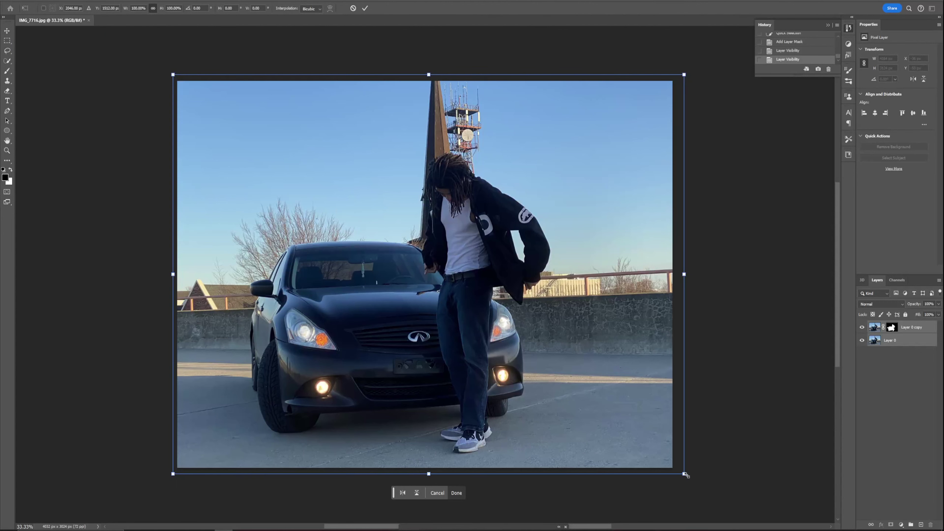
drag(685, 475, 448, 341)
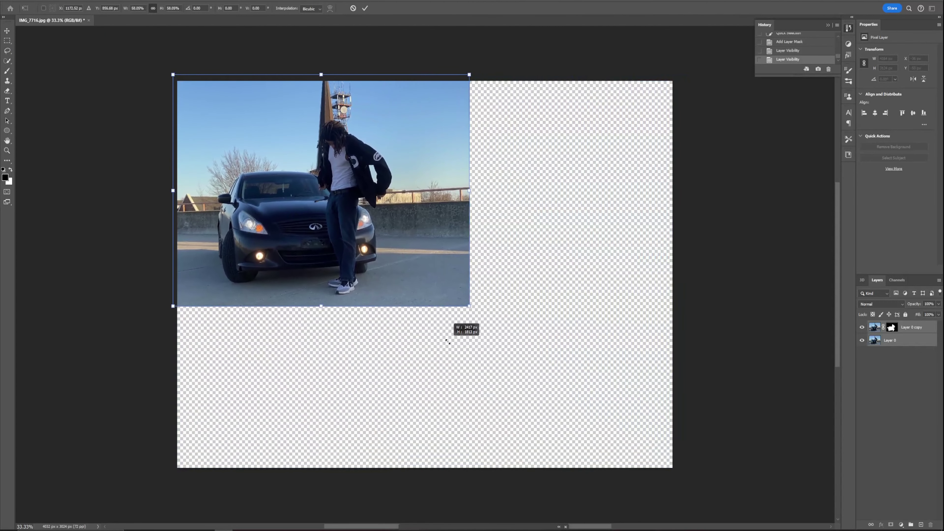
drag(353, 279, 455, 357)
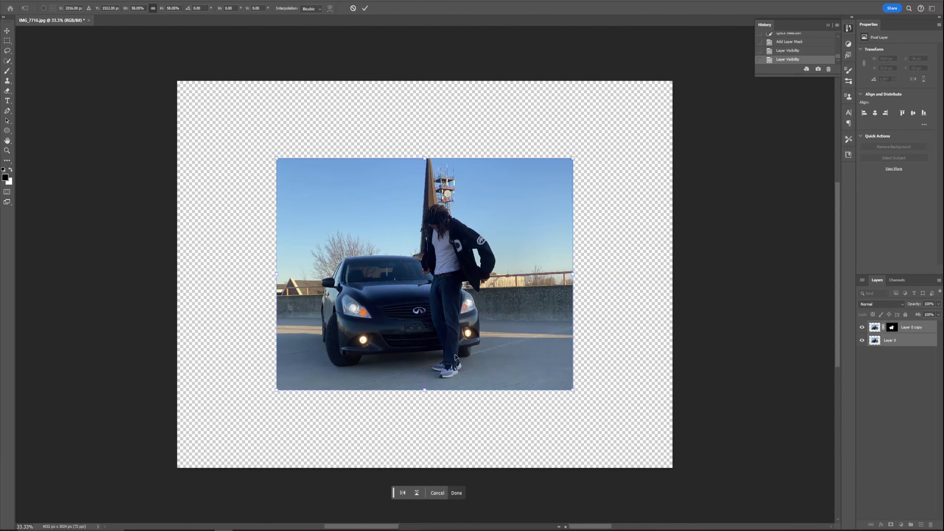
click(7, 42)
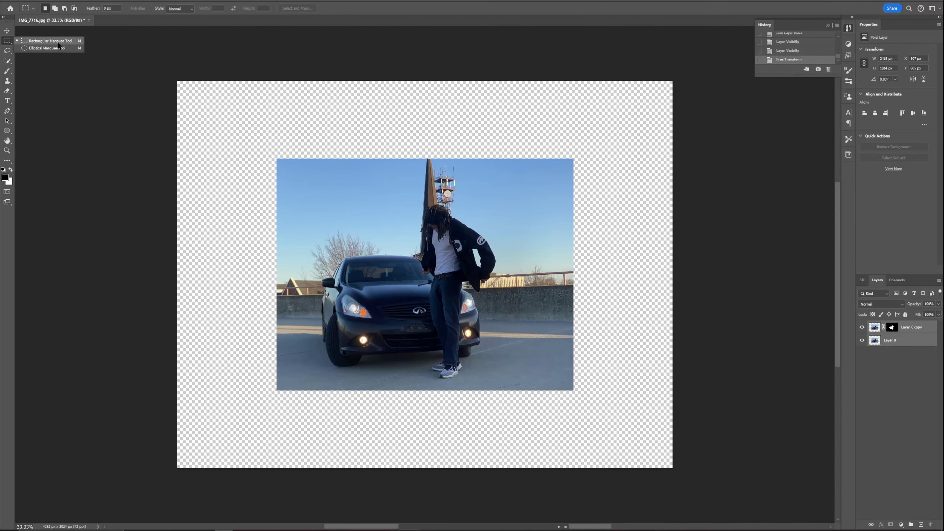
- Generative Fill the empty top band with sky and the left strip with scenery
click(58, 42)
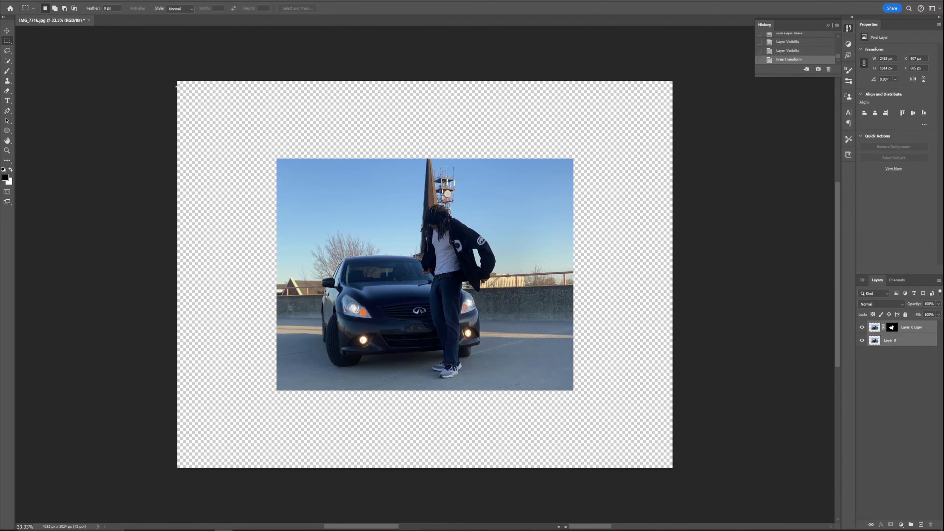
drag(177, 81, 683, 160)
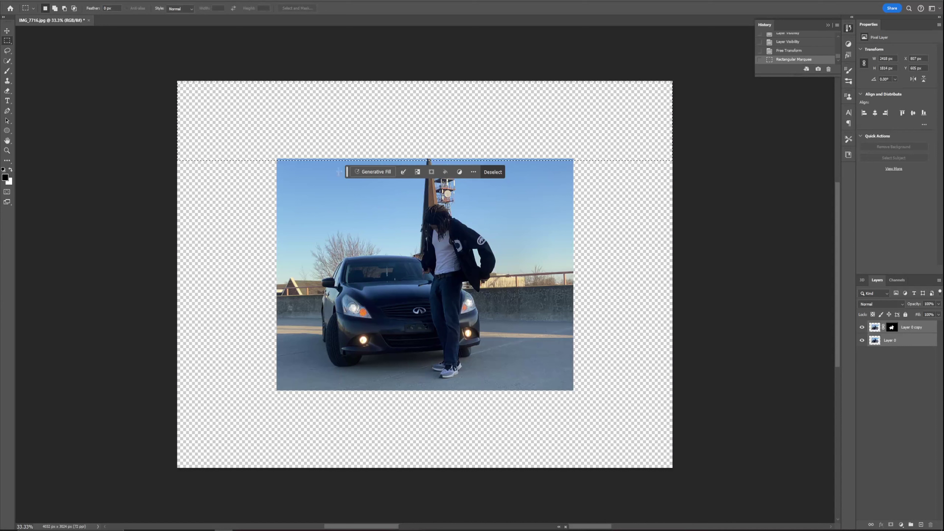
click(377, 171)
click(498, 172)
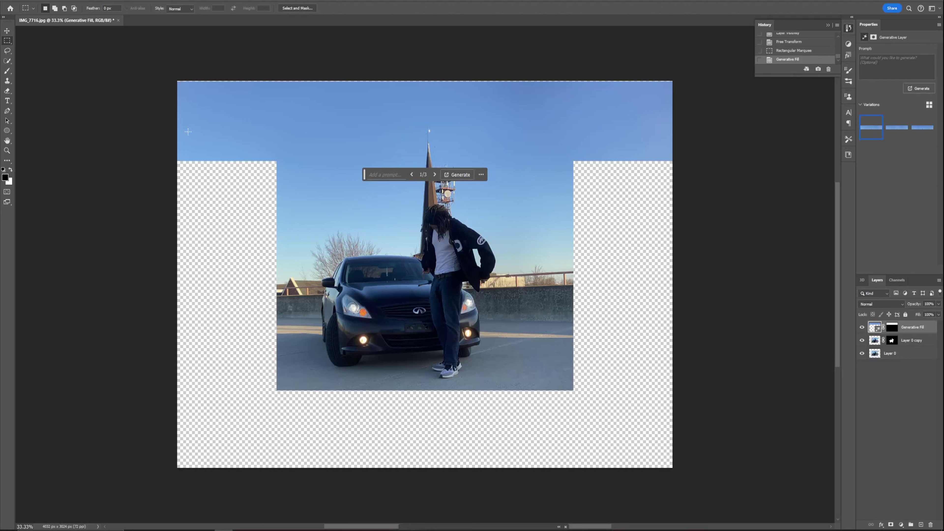
drag(177, 160, 279, 467)
click(176, 478)
click(299, 478)
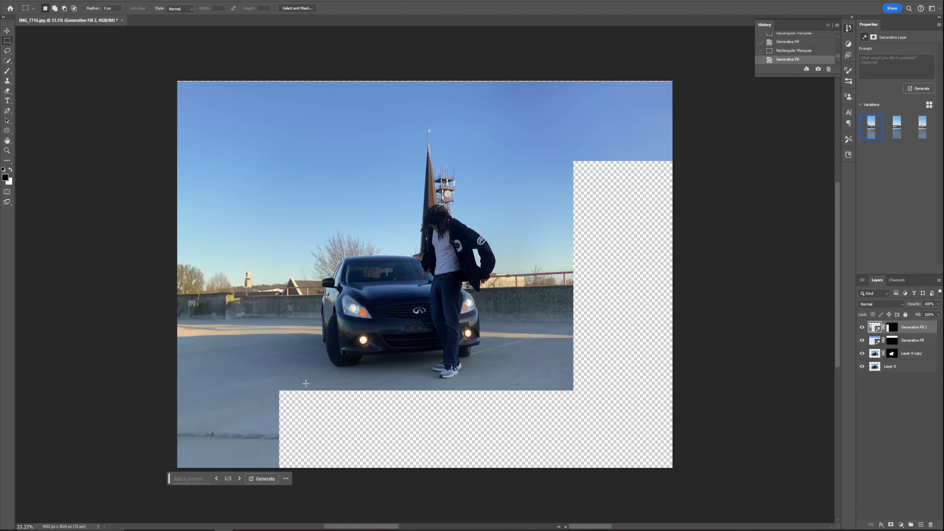
- Generative Fill the empty bottom area with pavement and the right strip with scenery
drag(271, 381, 673, 478)
click(405, 478)
click(535, 479)
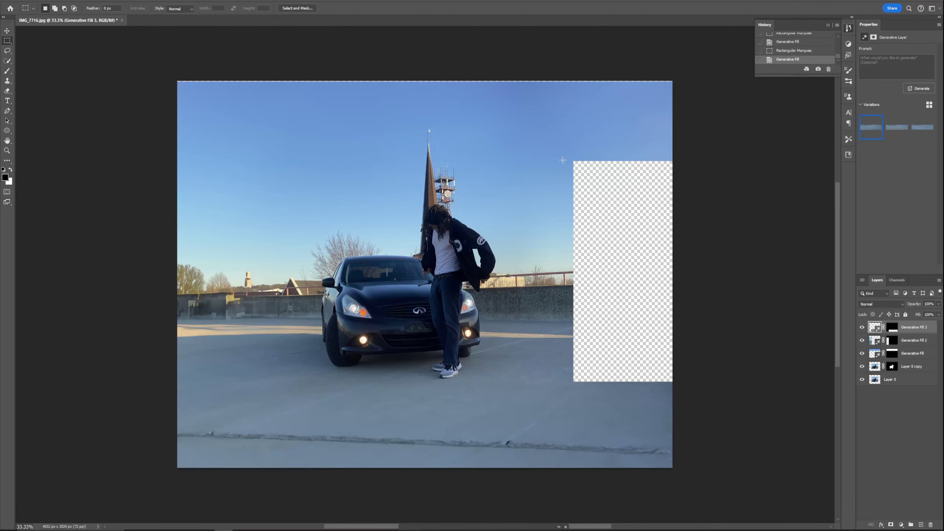
drag(680, 161, 564, 403)
click(569, 409)
click(664, 407)
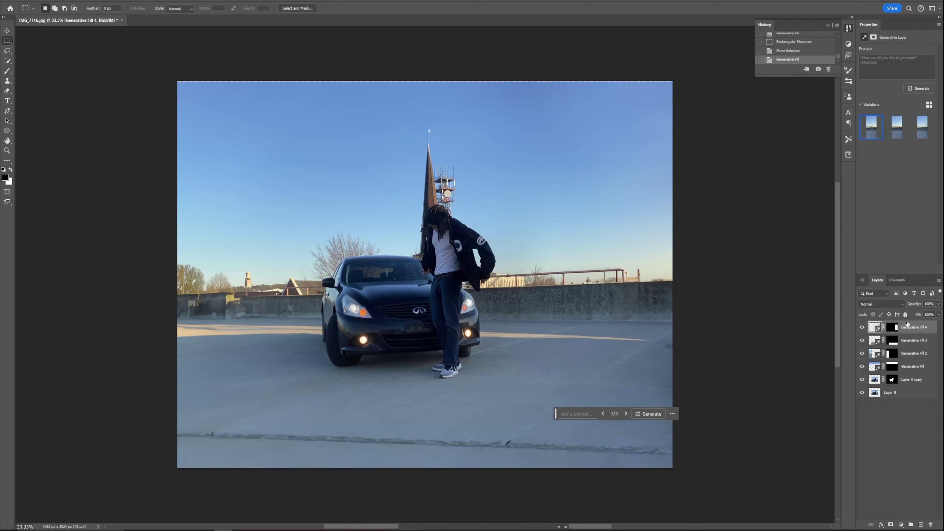
shift+click(905, 394)
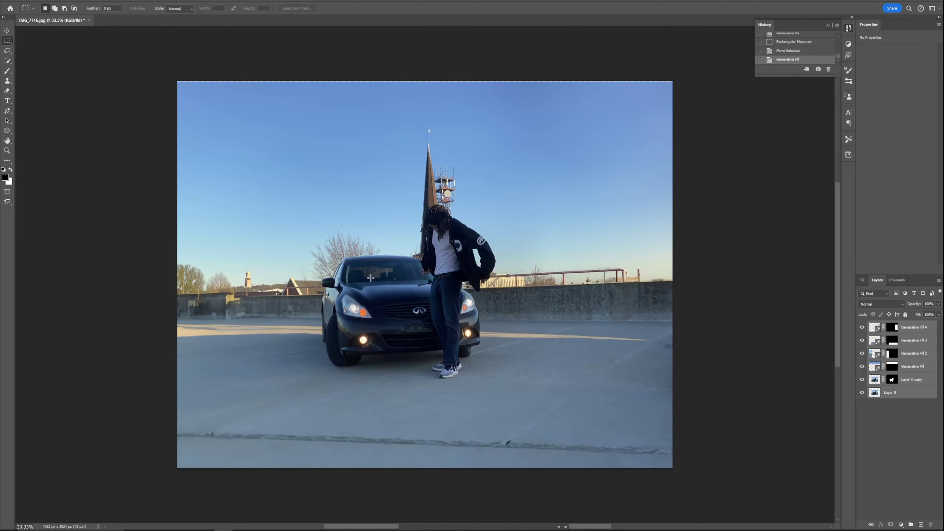
click(4, 34)
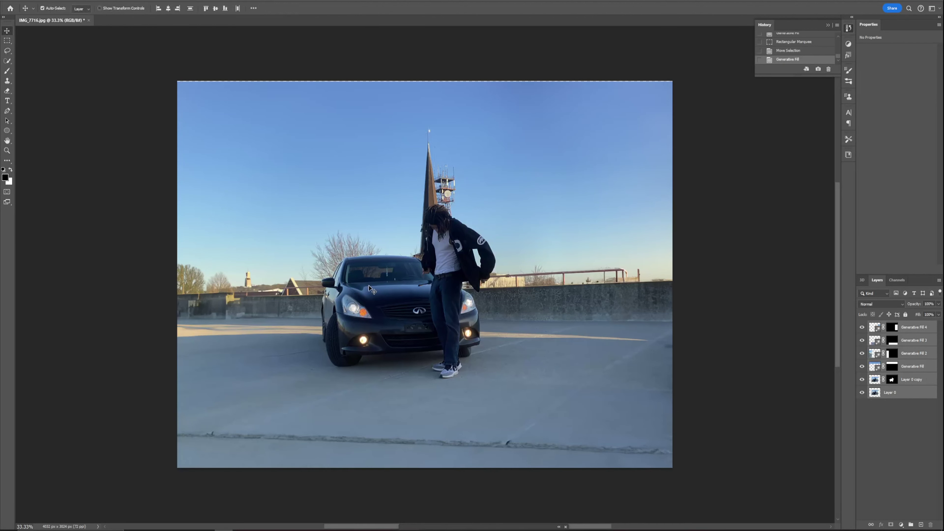
key(ctrl+t)
mouse_move(418, 77)
mouse_down()
mouse_move(424, 69)
mouse_move(424, 78)
mouse_up()
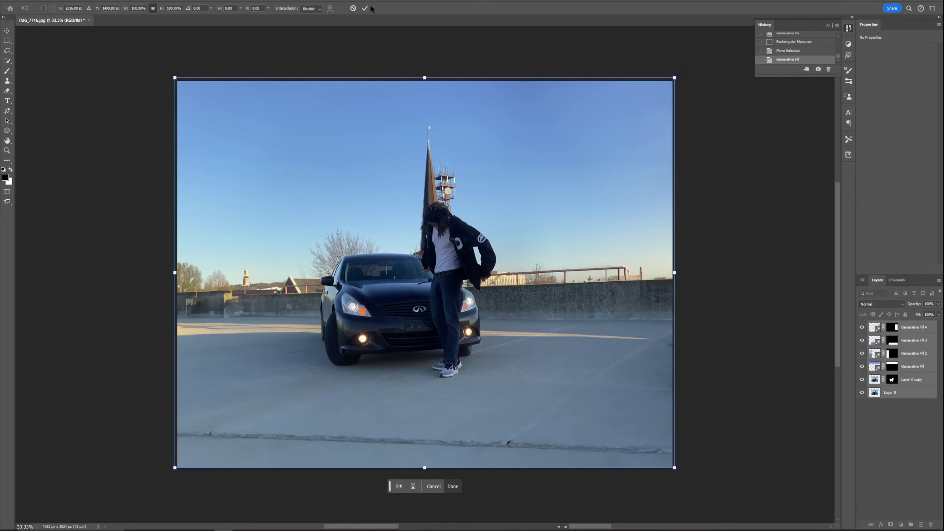
click(365, 8)
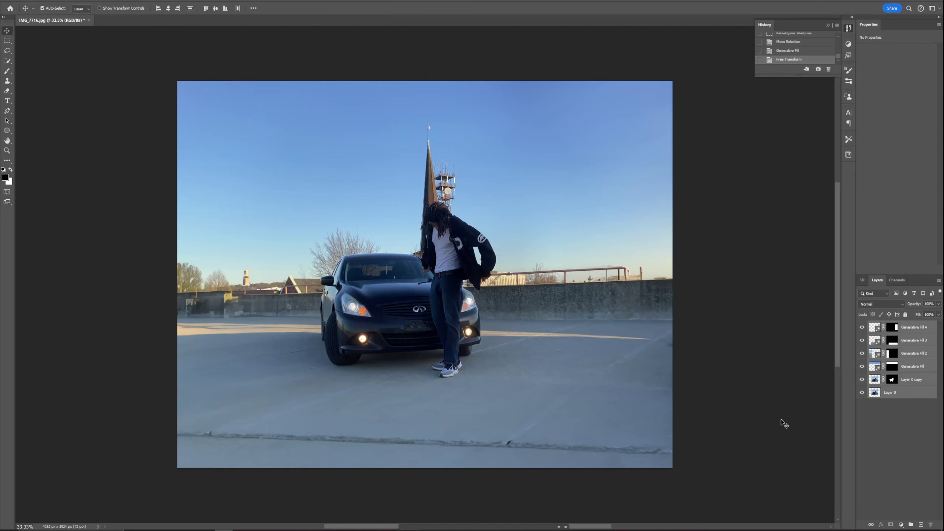
click(7, 40)
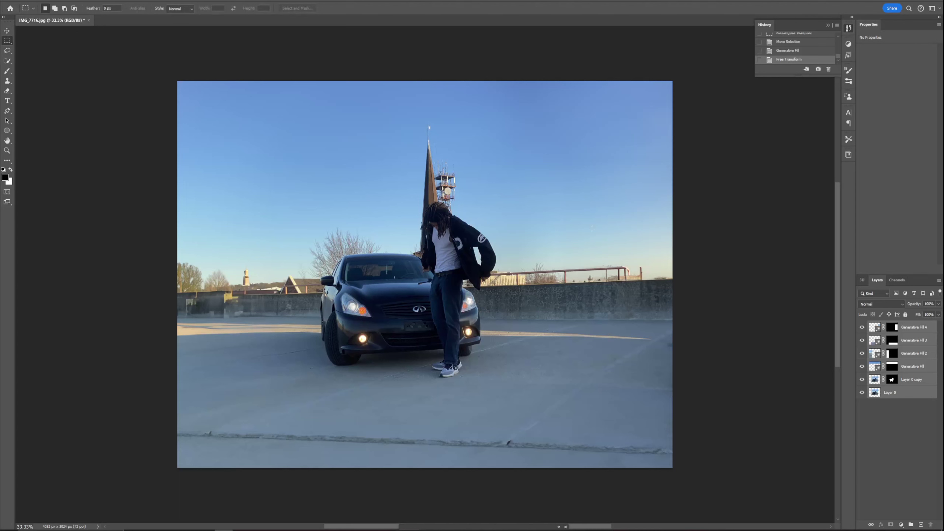
- Generate a 'skyscraper' fill in the right-side sky and choose variation 3/3
drag(487, 77, 612, 160)
key(ctrl+z)
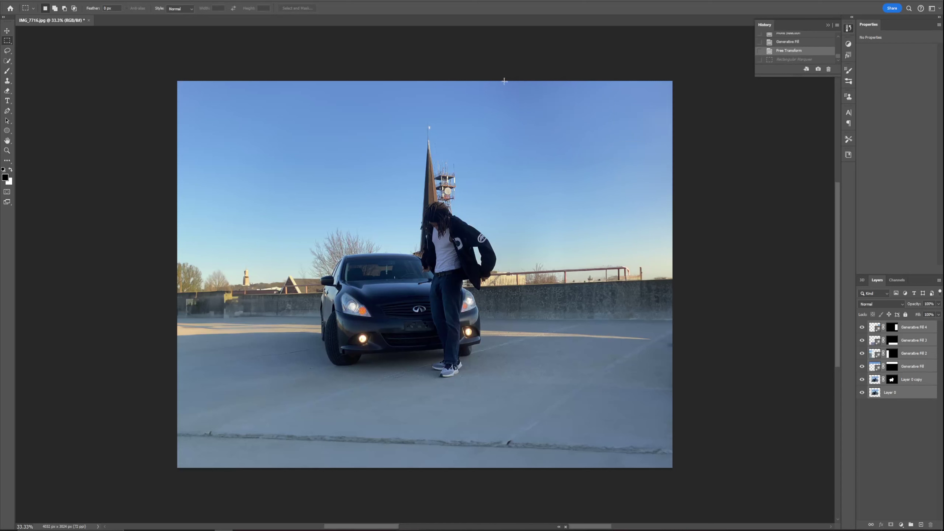
drag(514, 72, 736, 285)
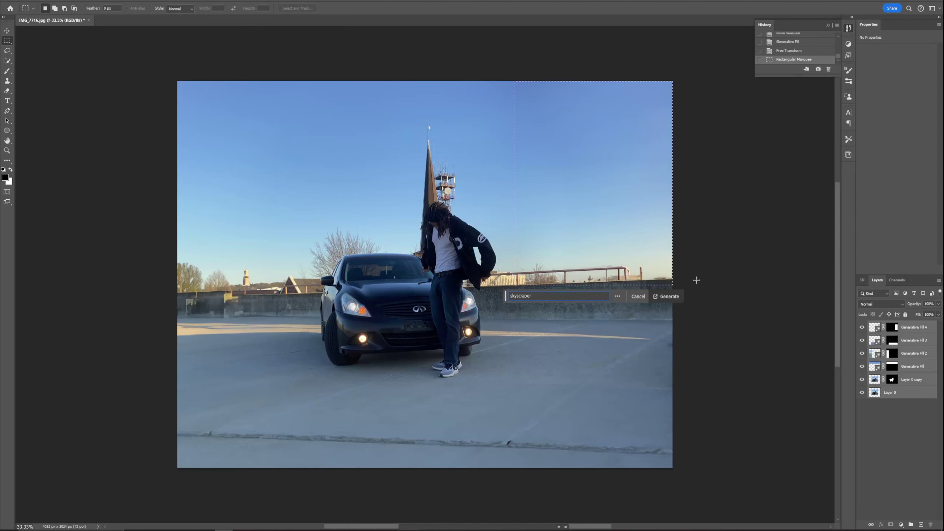
click(666, 296)
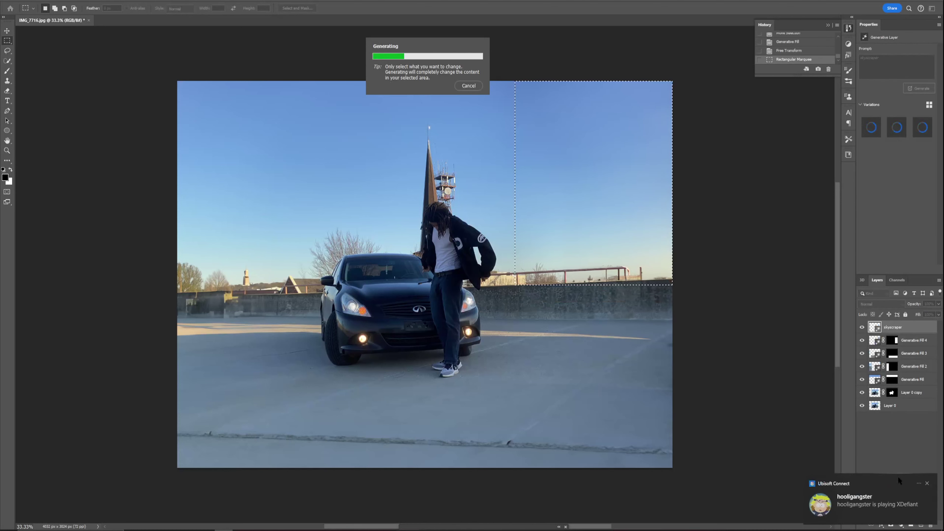
click(928, 483)
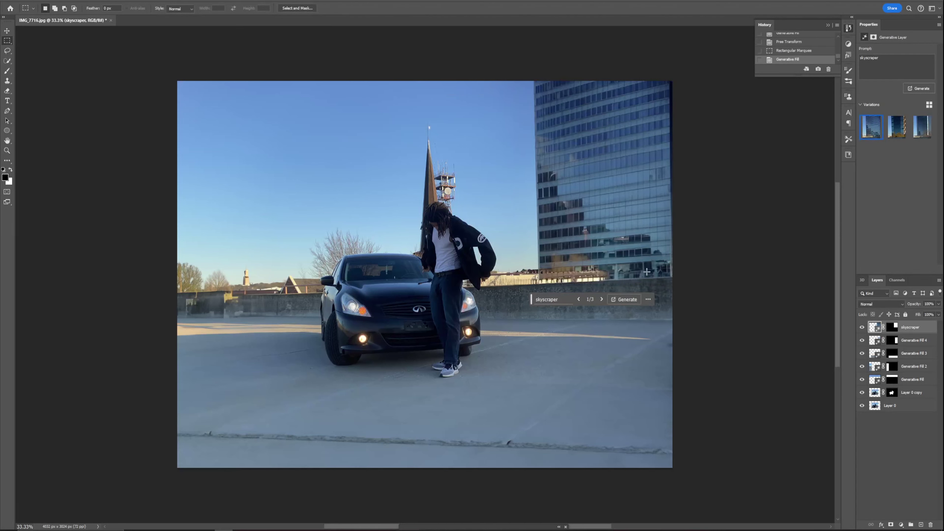
click(601, 300)
click(601, 300)
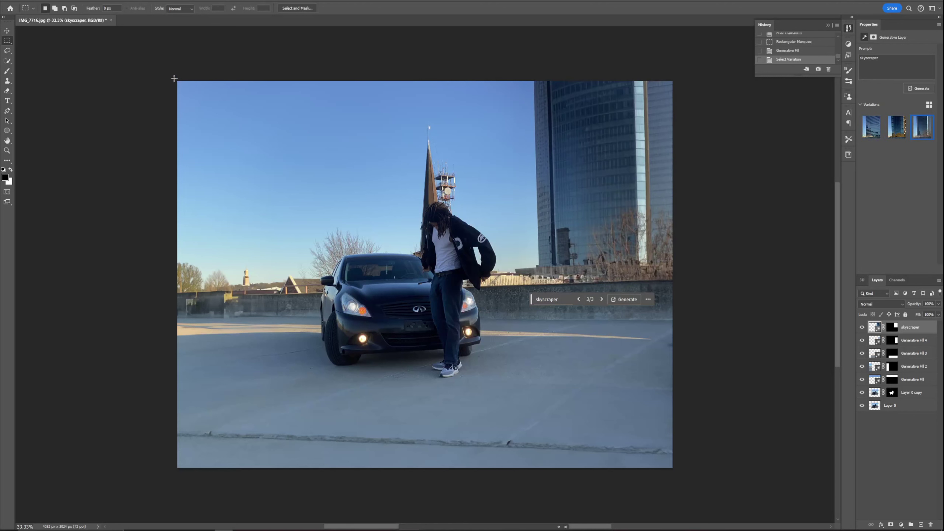
drag(174, 78, 310, 293)
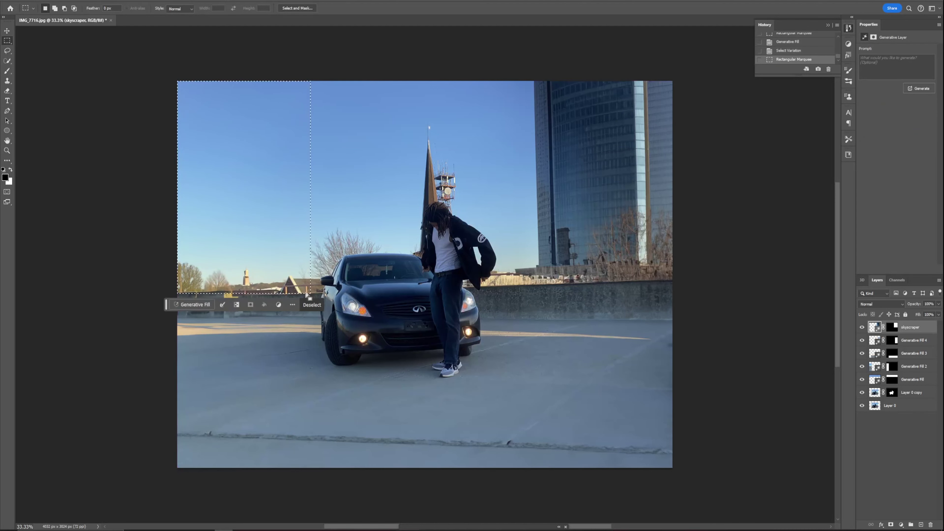
- Fill the left sky strip with a 'skyscraper' prompt, browse variations and keep 1/3
click(183, 303)
text(skys)
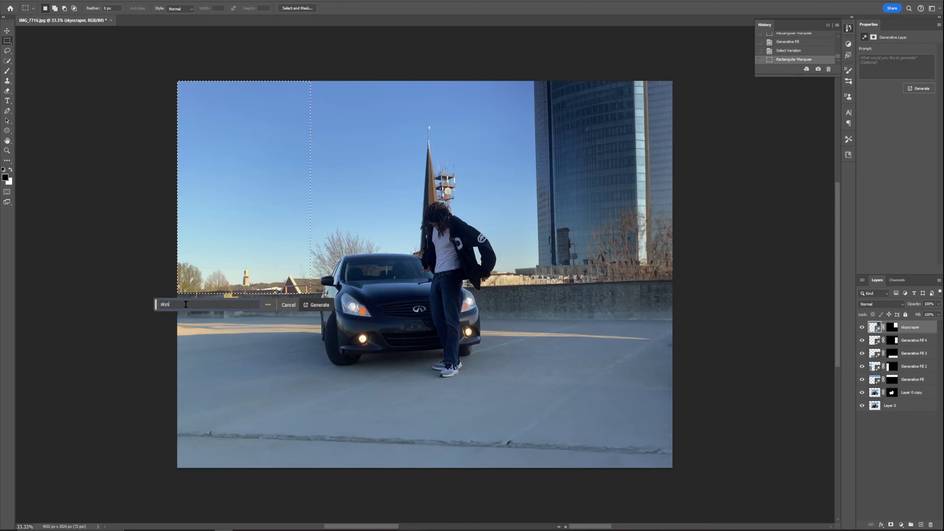
text(craper)
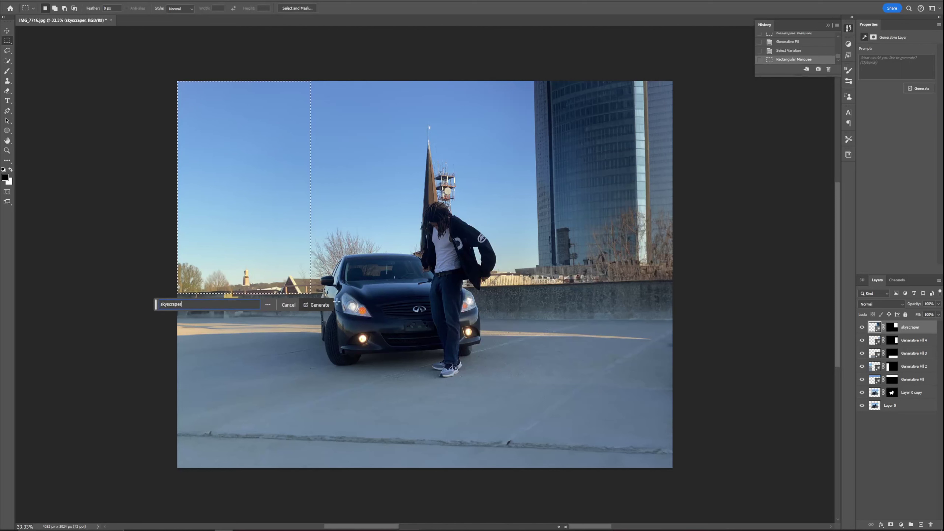
click(318, 305)
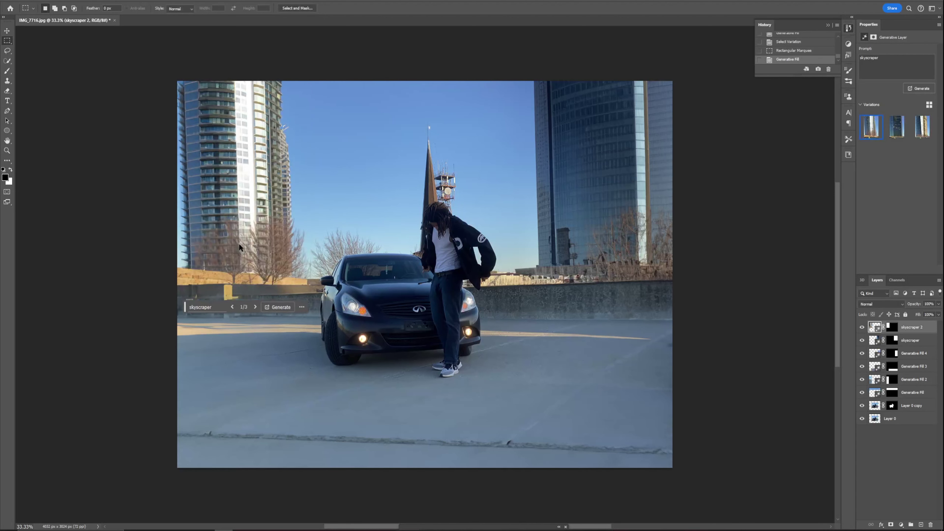
click(254, 307)
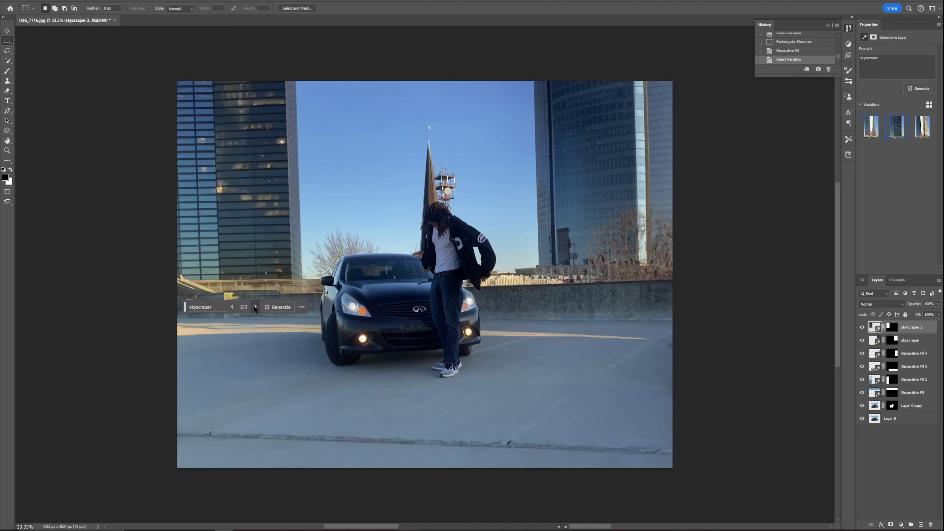
click(255, 307)
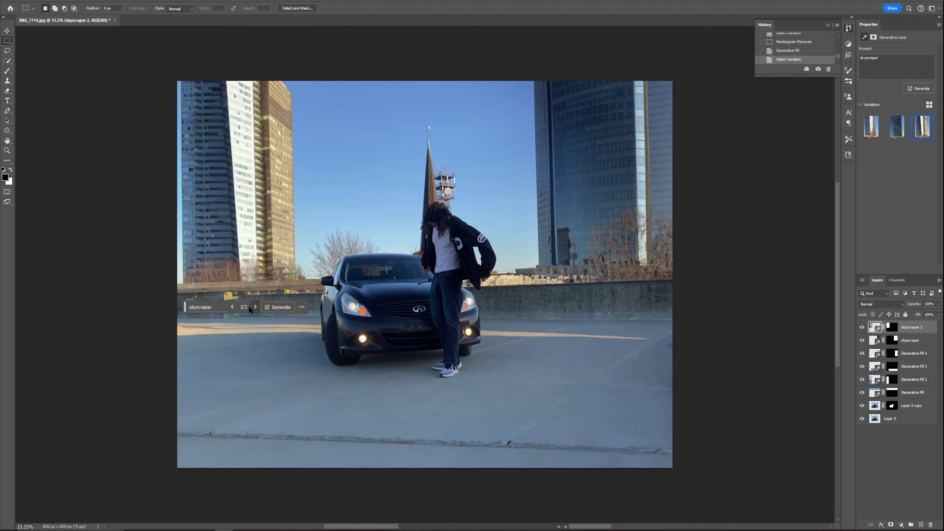
click(232, 307)
click(232, 307)
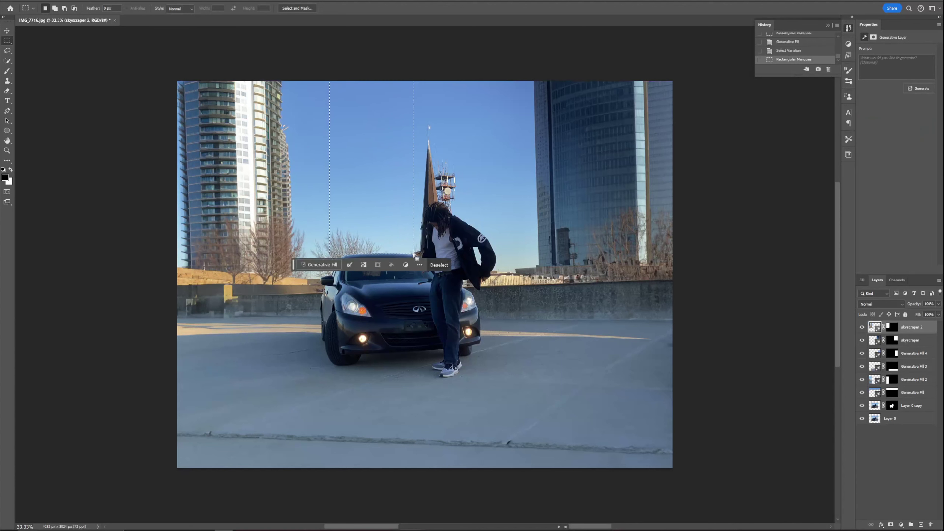
- Generate a 'skyscraper' fill in the centre strip and pick the rounded variation 2/3
click(320, 266)
text(skyscr)
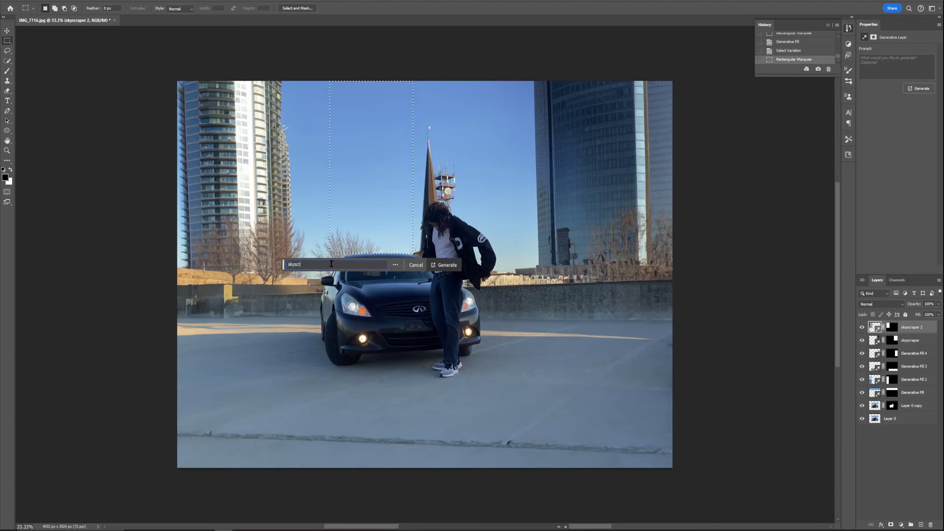
text(aper)
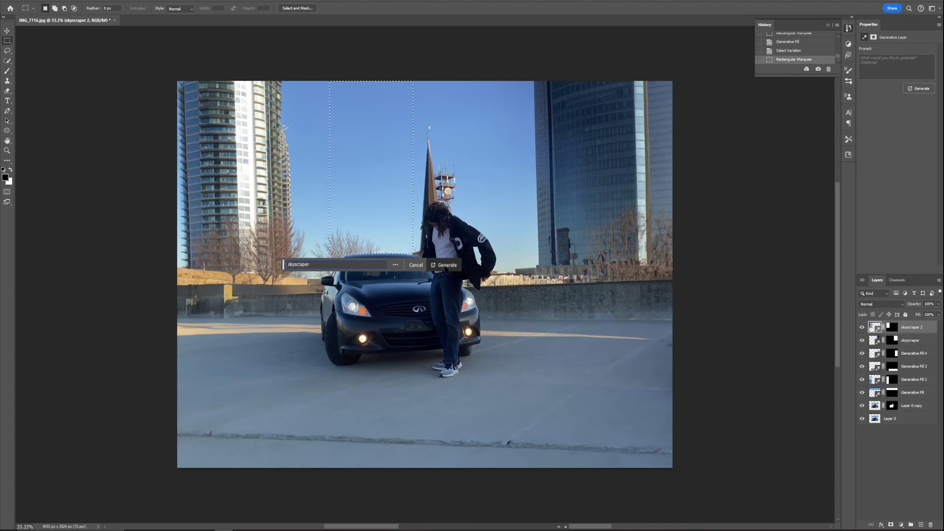
click(444, 264)
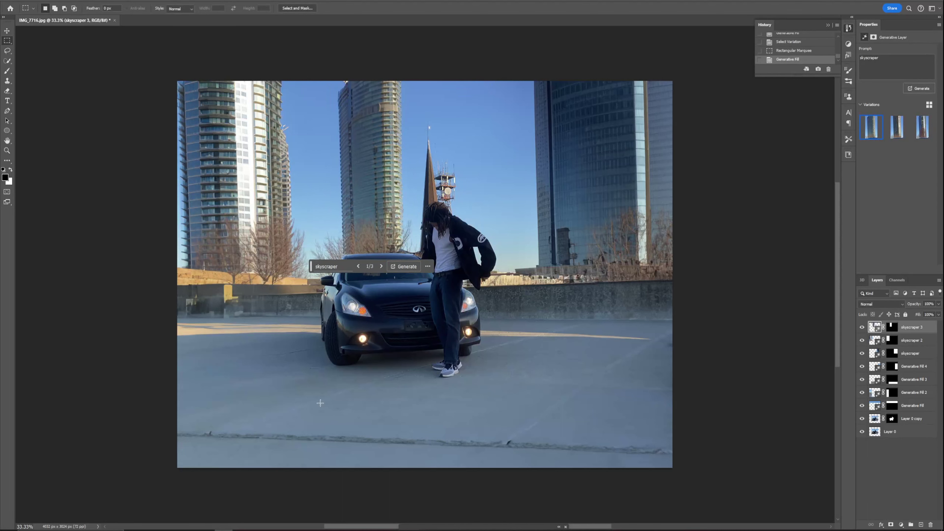
click(381, 266)
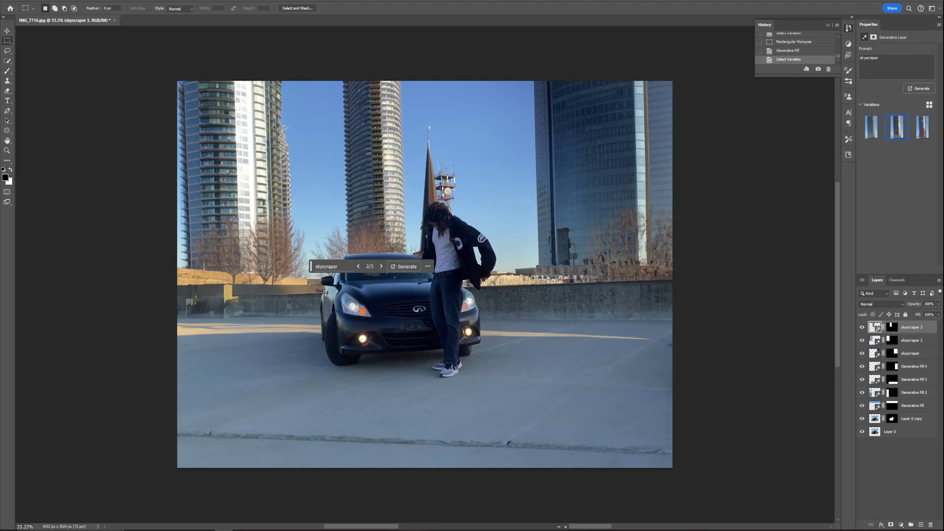
- Save the composite as Tutorial.psd, then switch to After Effects from the taskbar
click(7, 30)
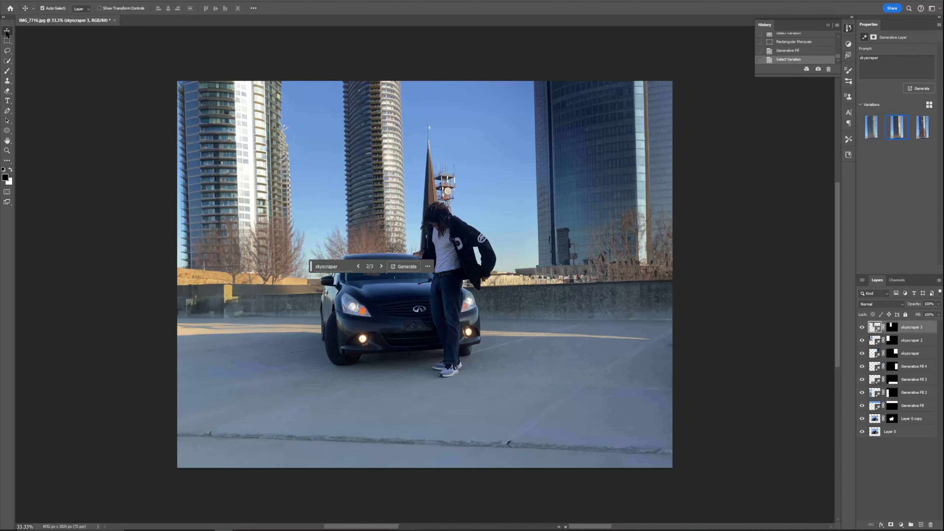
click(904, 449)
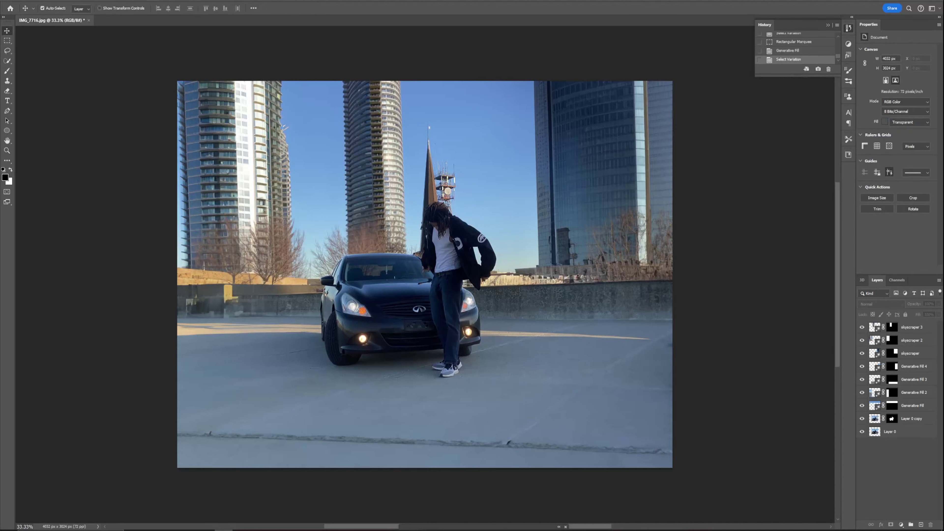
click(17, 3)
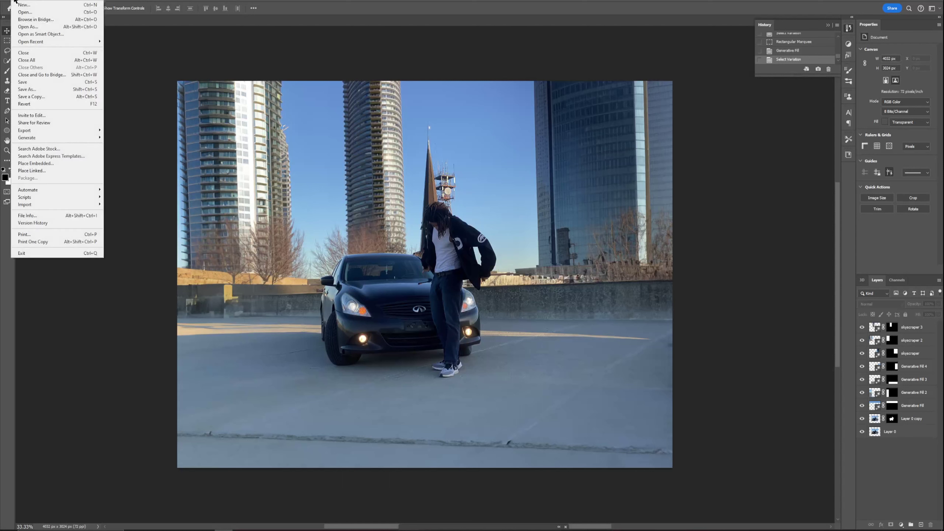
click(32, 90)
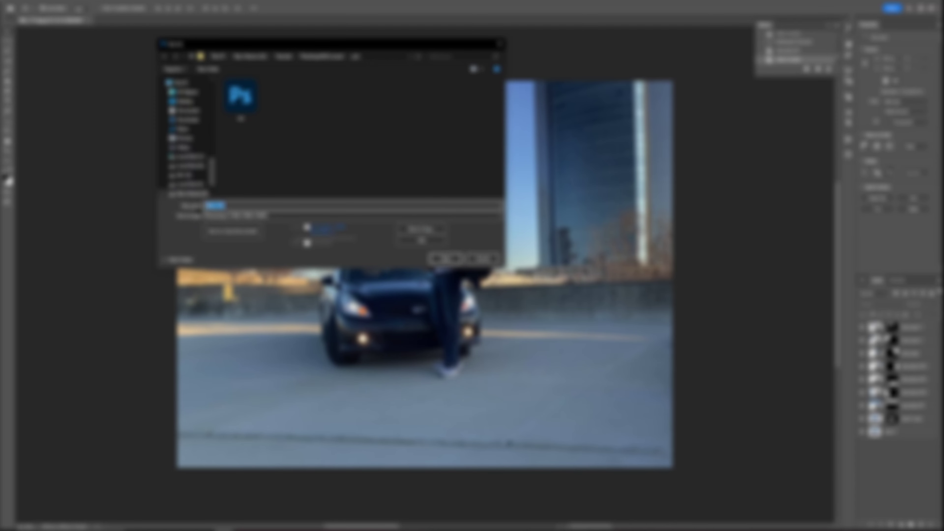
text(Edit)
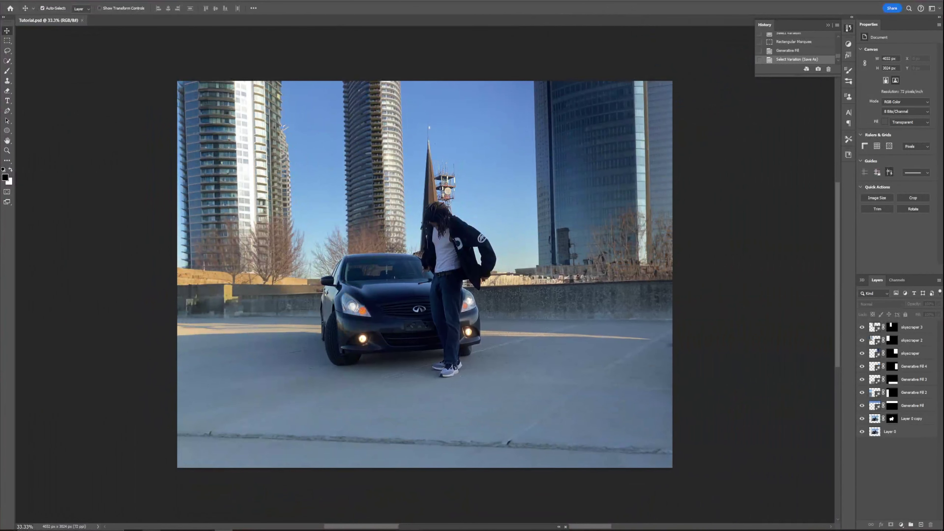
right_click(156, 528)
click(157, 521)
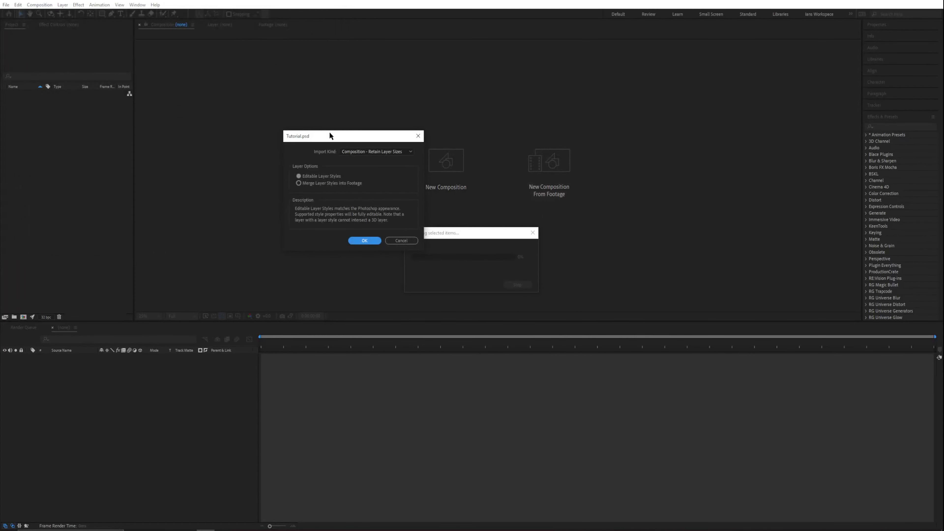
- Import Tutorial.psd as Composition - Retain Layer Sizes and confirm with OK
drag(319, 136, 266, 166)
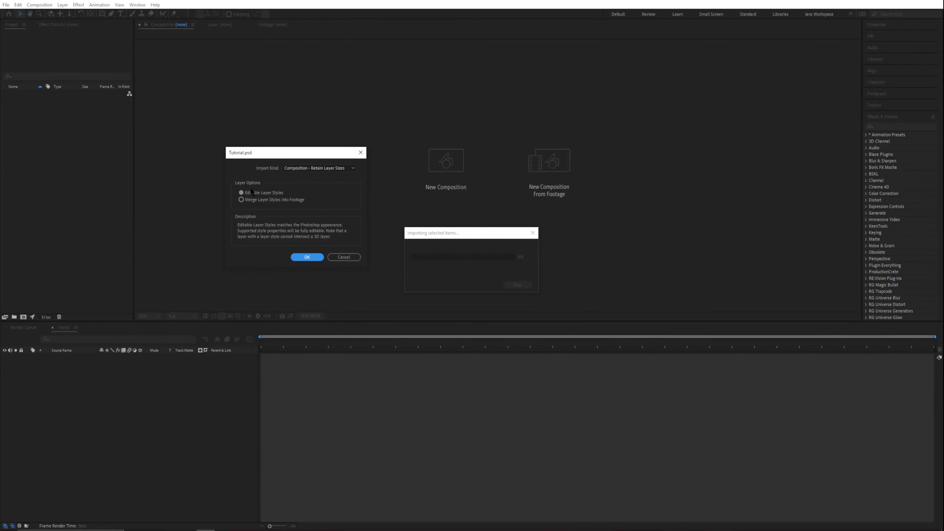
click(310, 168)
click(310, 170)
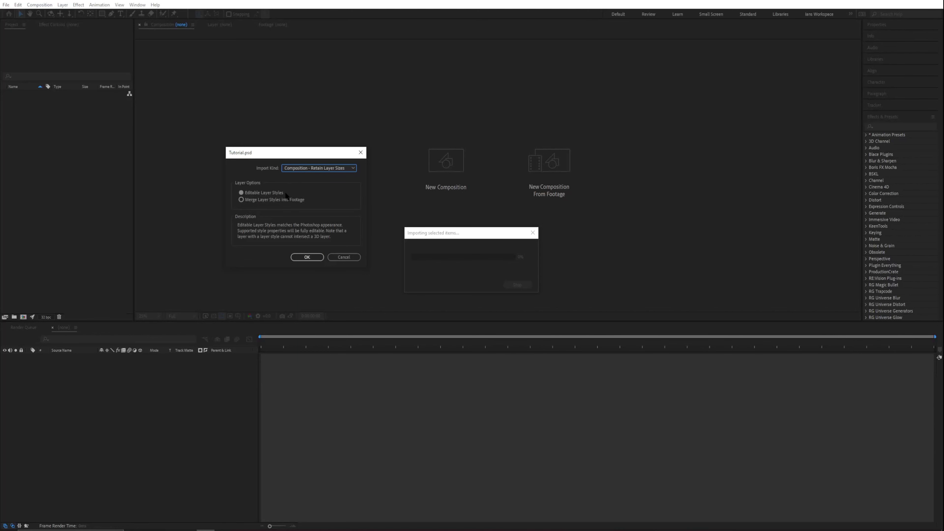
click(305, 257)
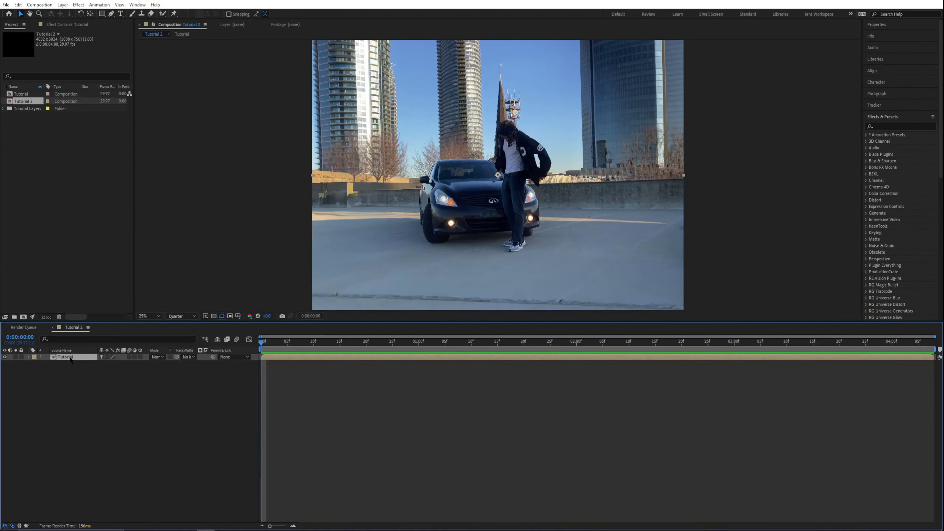
- Open the Tutorial precomp and restore visibility of layers 1–5
double_click(65, 357)
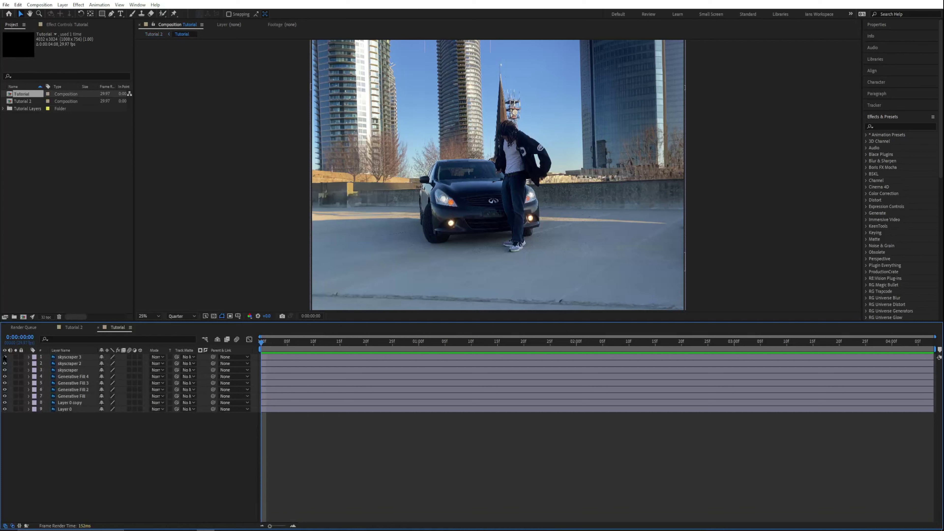
drag(4, 357, 6, 403)
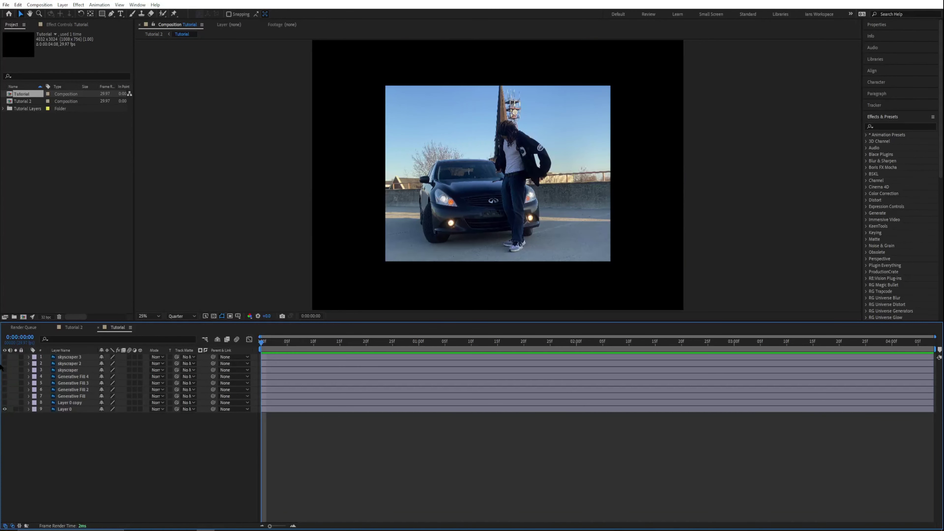
drag(5, 356, 5, 390)
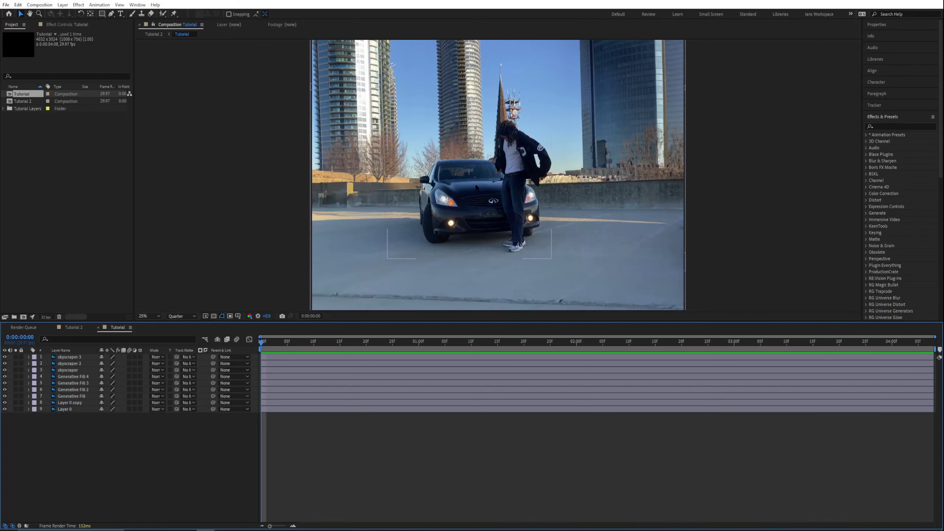
- Nudge Layer 0 copy and the three skyscraper layers into position in the viewer
mouse_move(477, 187)
mouse_down()
mouse_move(463, 188)
mouse_move(494, 185)
mouse_move(480, 184)
mouse_up()
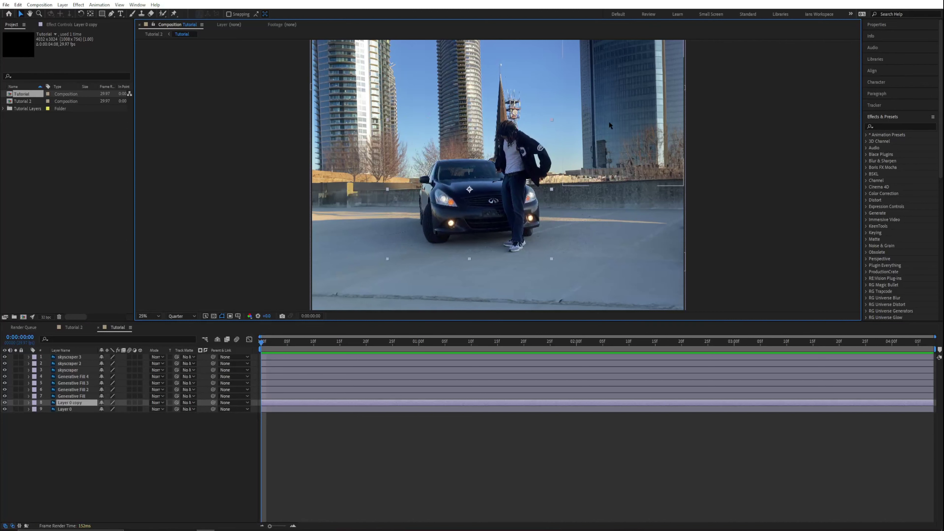
drag(609, 125, 624, 108)
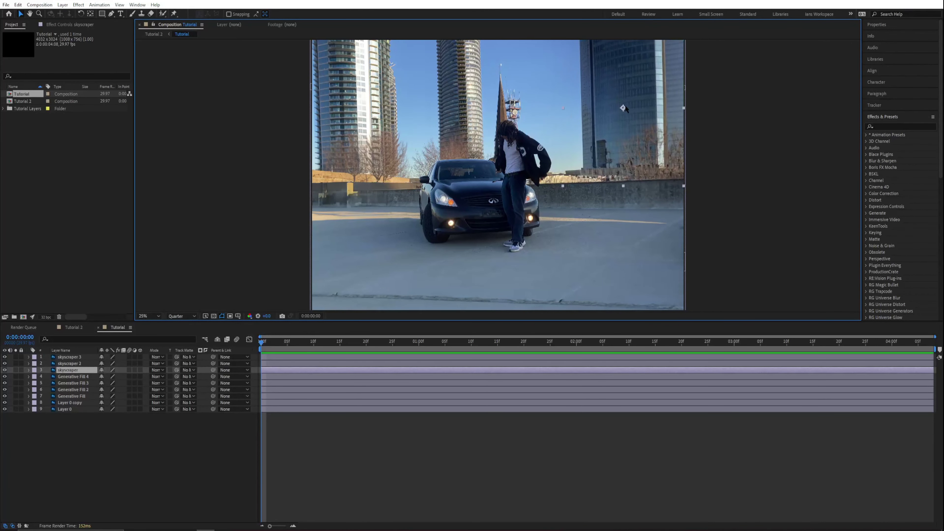
drag(343, 97, 345, 96)
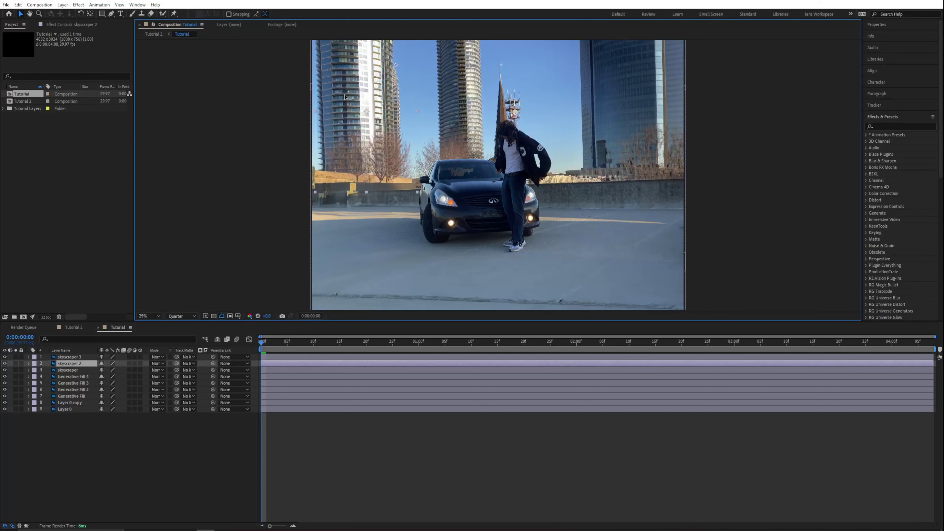
drag(451, 92, 456, 91)
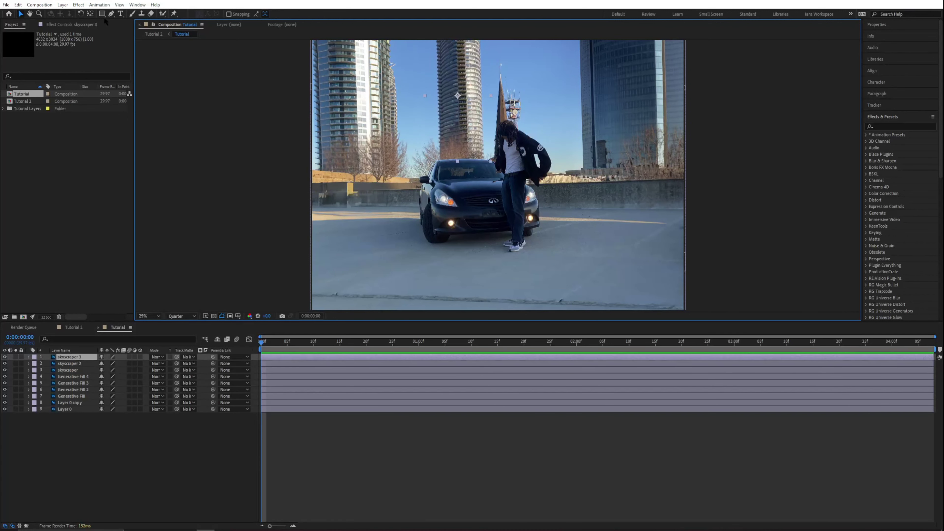
- Draw a closed Pen mask on skyscraper 3 around the middle building, from above the frame to the car roof
click(111, 13)
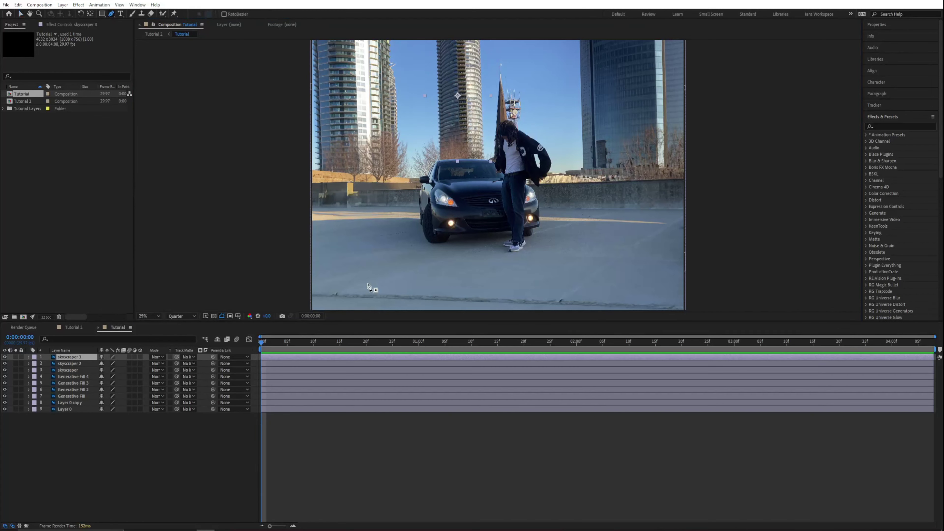
click(67, 357)
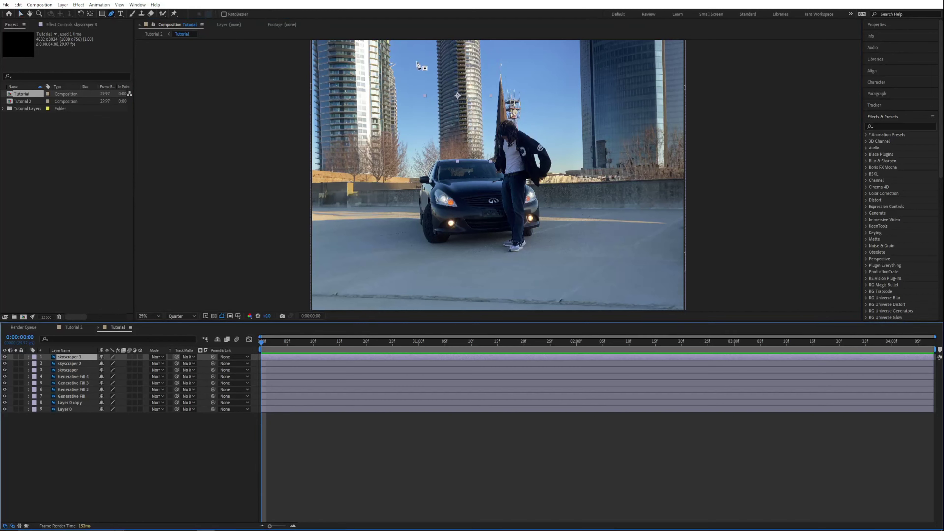
click(436, 41)
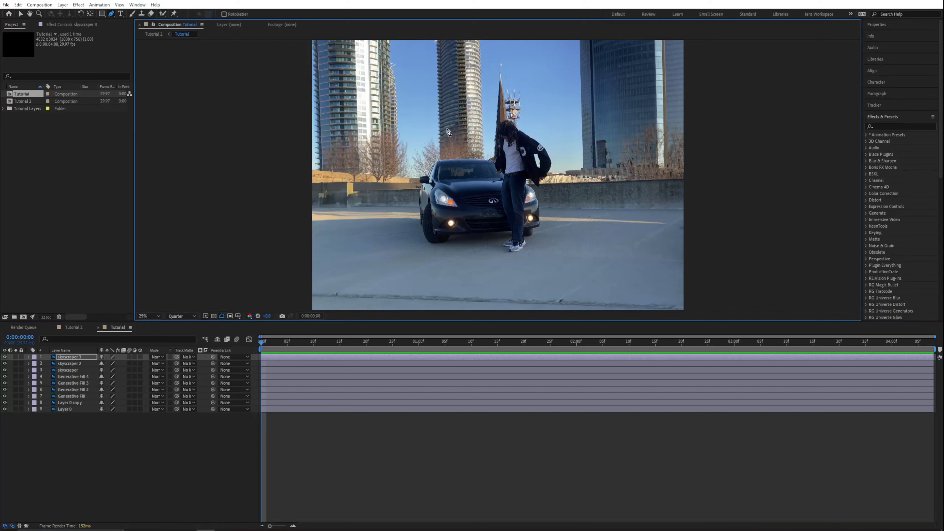
click(439, 160)
click(484, 158)
click(480, 40)
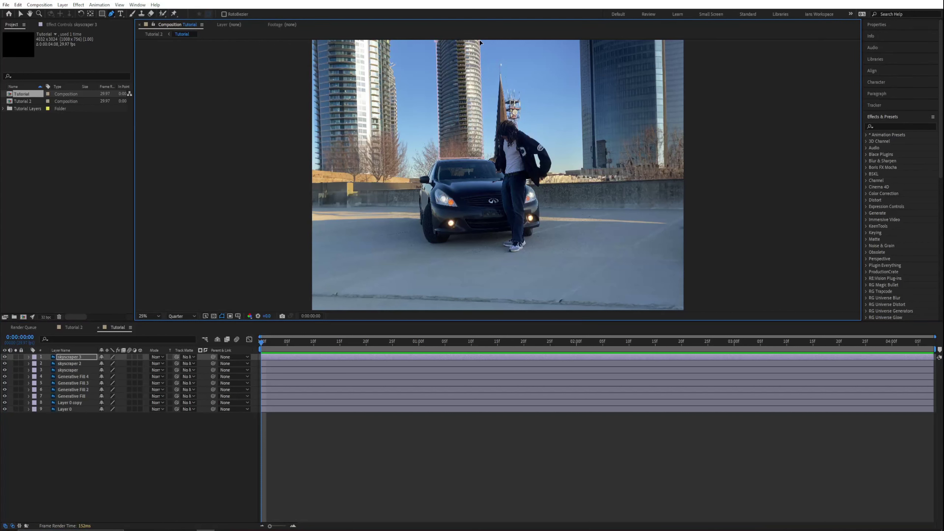
click(437, 42)
key(comma)
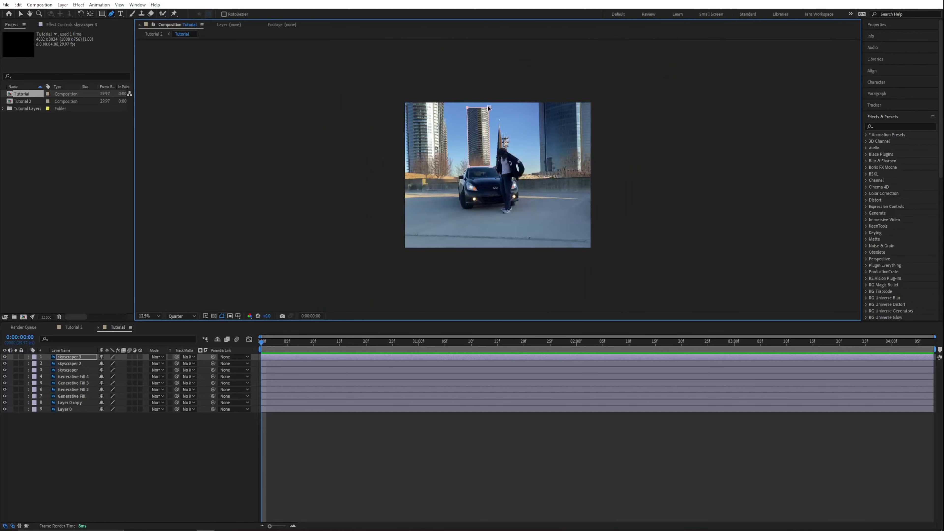
drag(489, 106, 466, 95)
- Hide the other layers to check the masked building, then make all layers visible again
drag(6, 363, 8, 396)
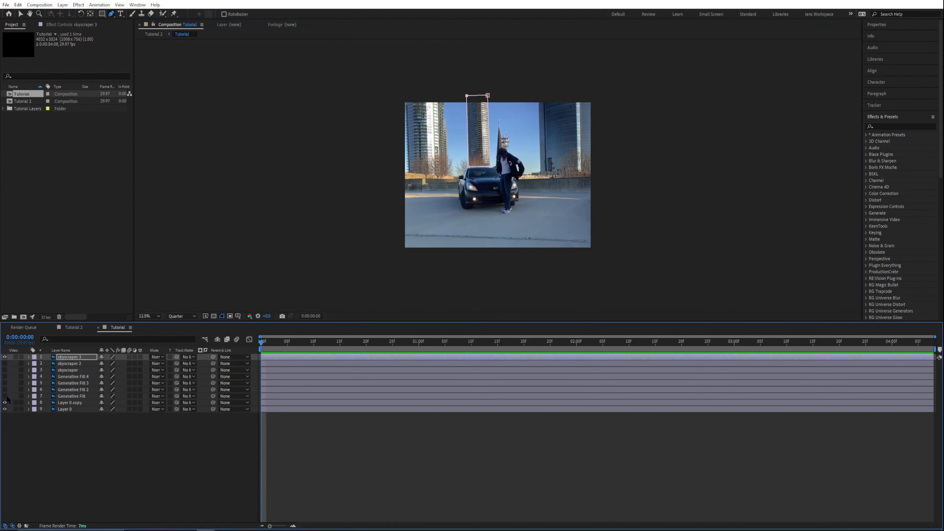
click(5, 409)
key(.)
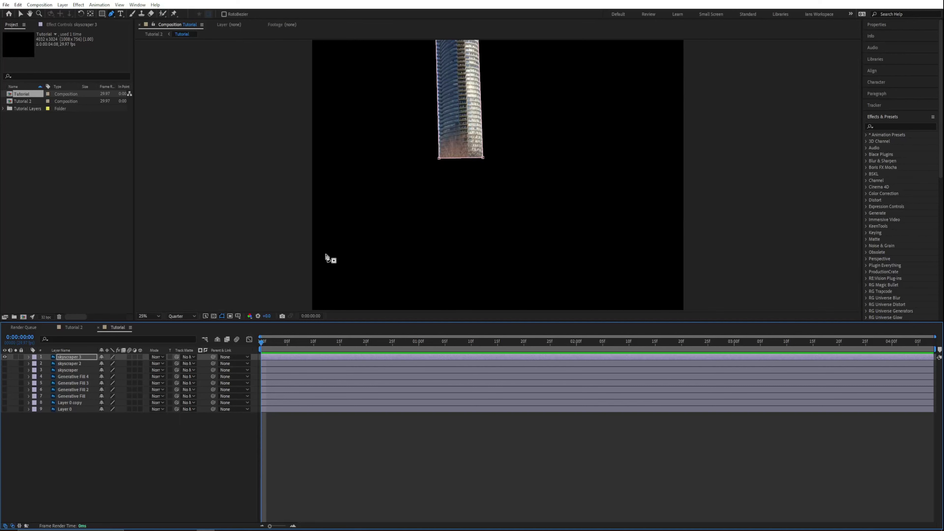
click(21, 14)
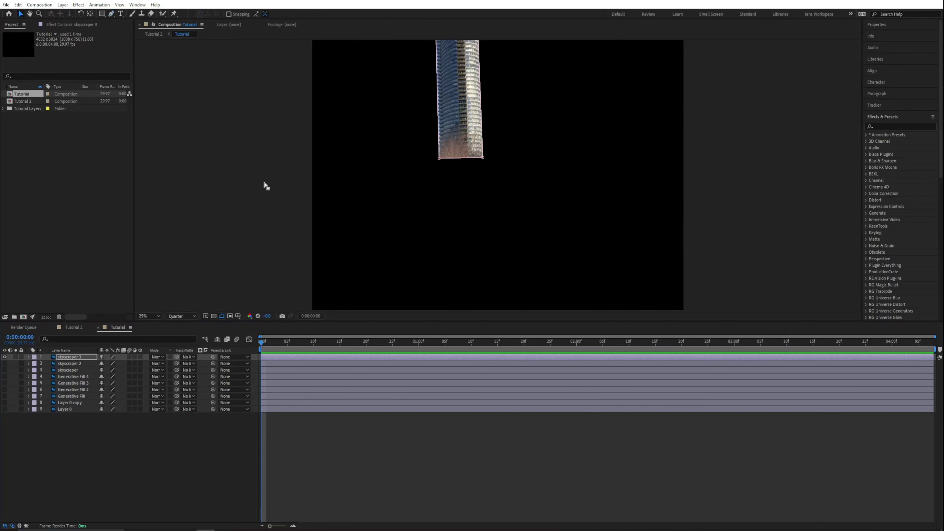
click(290, 193)
key(comma)
key(comma)
key(period)
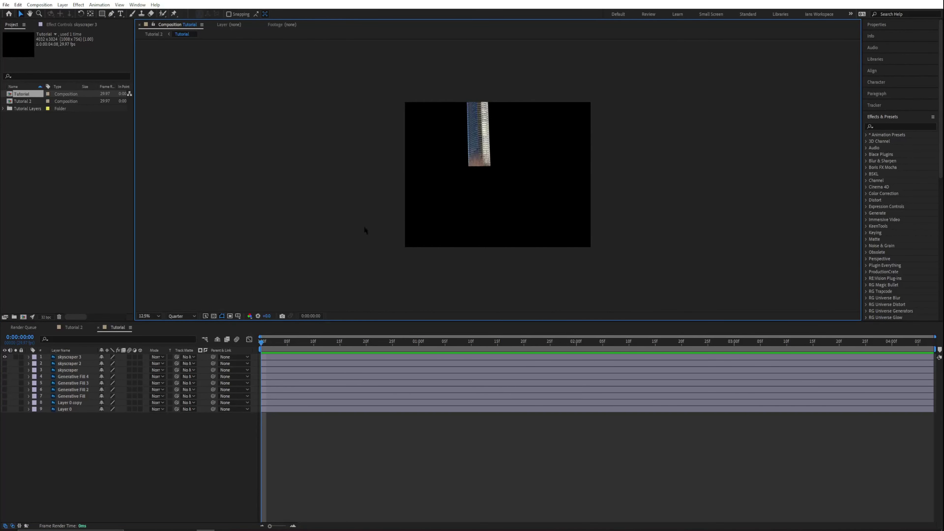
drag(4, 363, 4, 409)
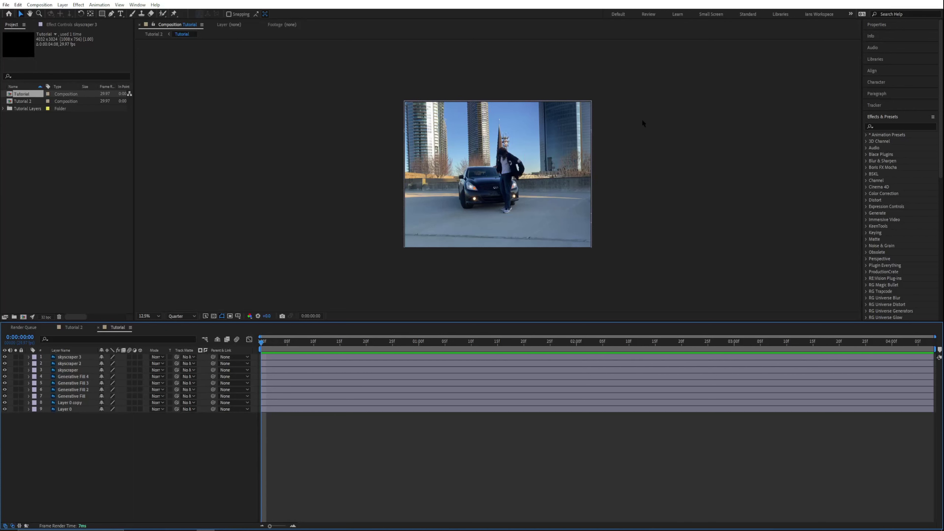
- Add a new adjustment layer, Adjustment Layer 1, to the top of the timeline
click(895, 126)
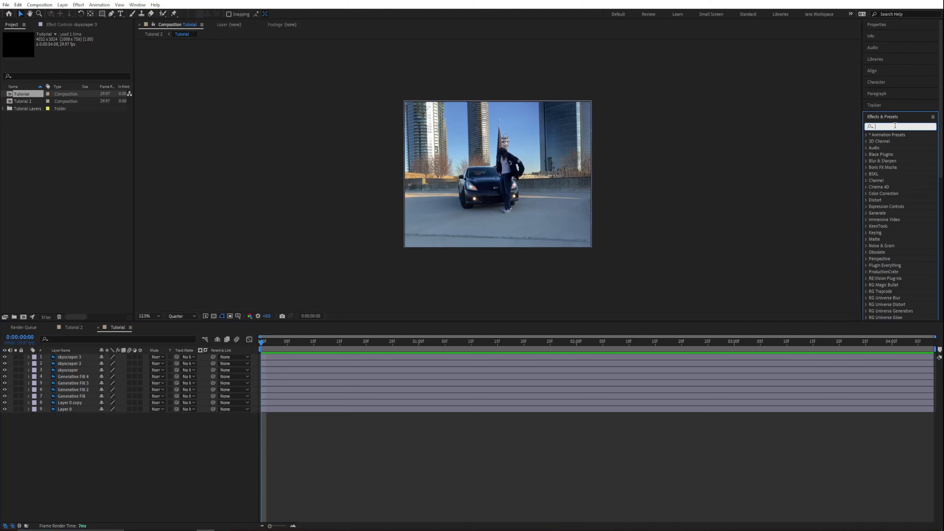
right_click(76, 430)
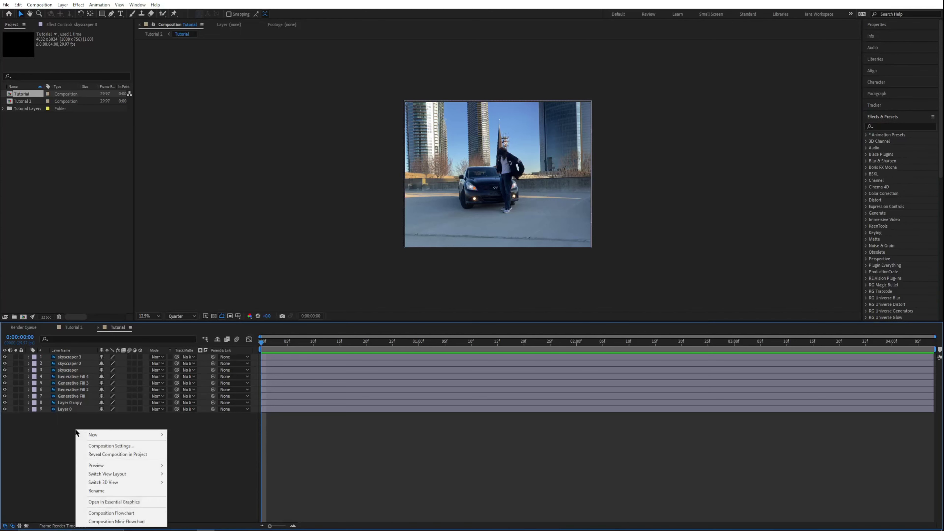
mouse_move(112, 434)
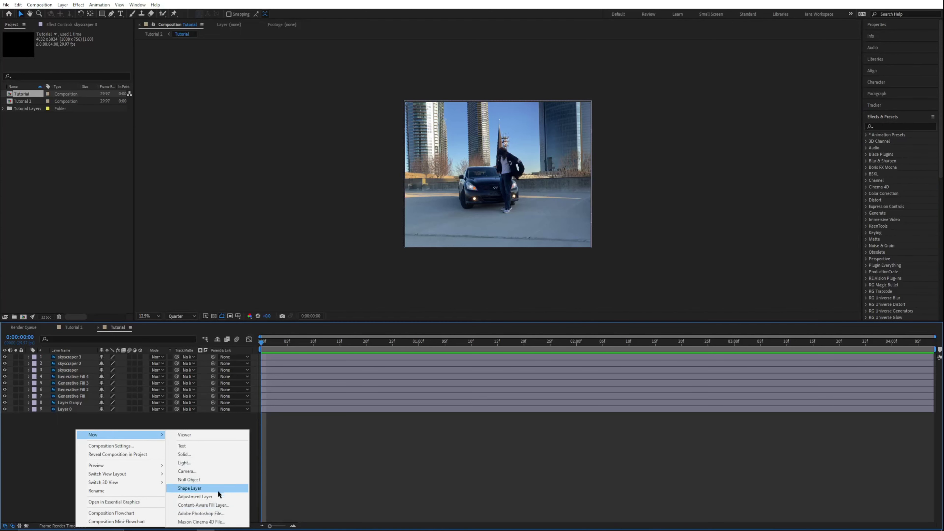
click(200, 496)
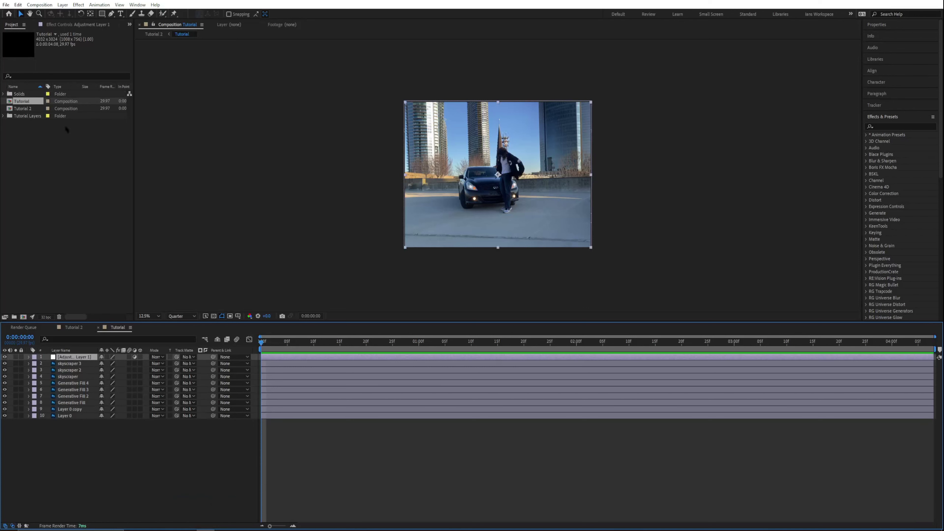
- Apply Lumetri Color to it with Creative Saturation 0 and Contrast 150.0
click(882, 126)
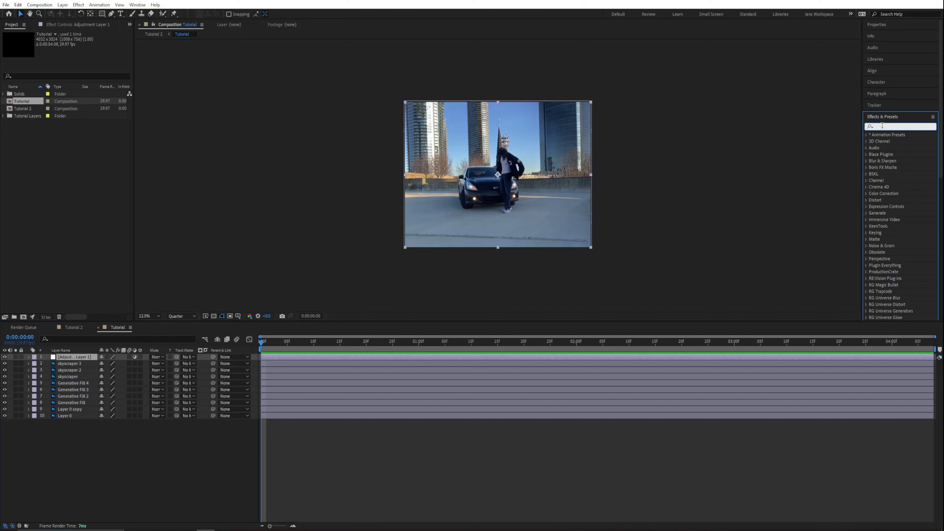
text(lumetri)
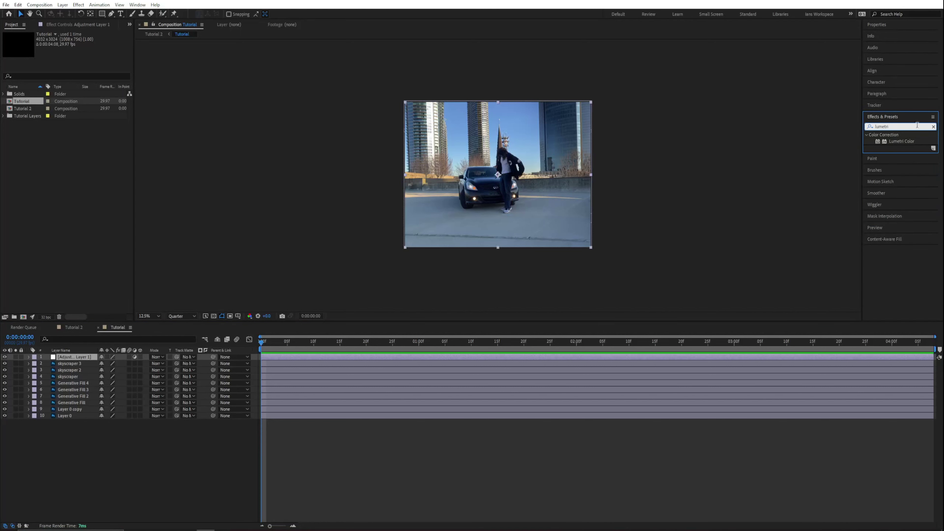
drag(901, 141, 64, 357)
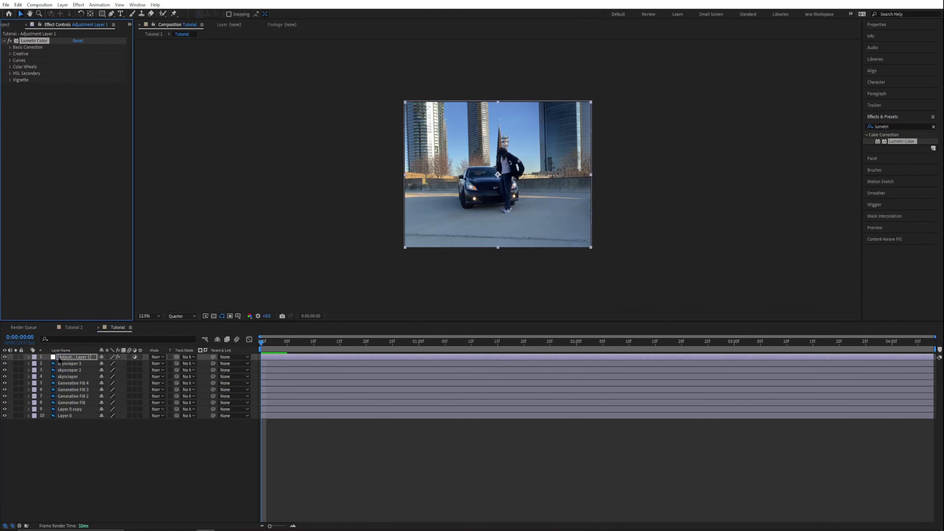
click(10, 54)
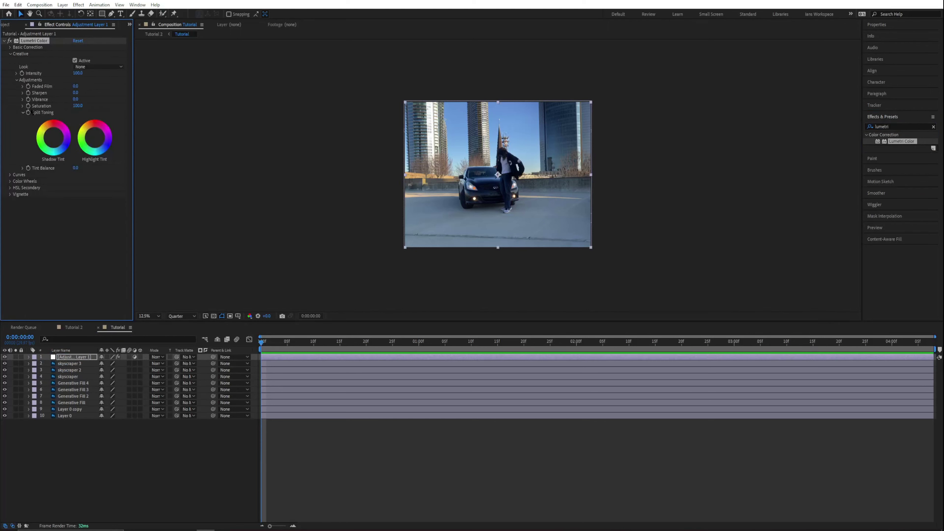
drag(85, 107, 2, 114)
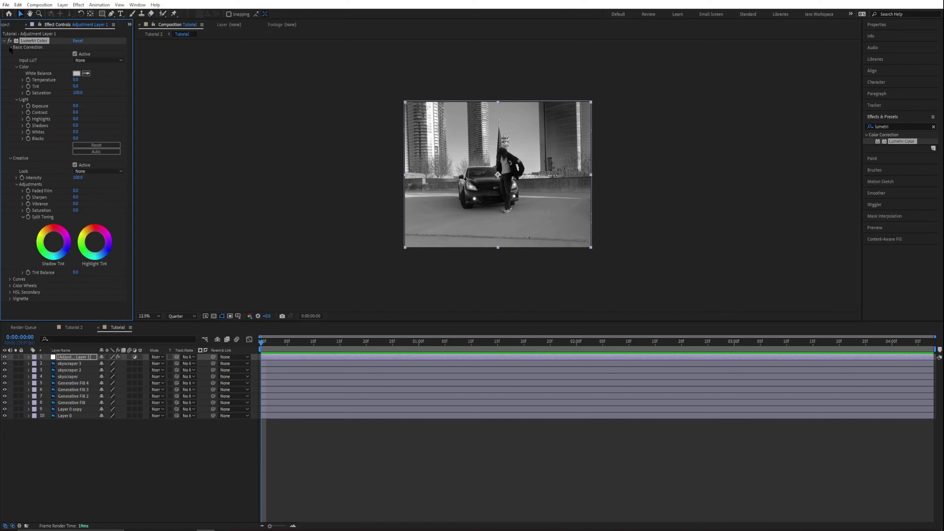
drag(76, 114, 117, 114)
mouse_move(225, 136)
mouse_down()
mouse_move(189, 139)
mouse_move(215, 139)
mouse_up()
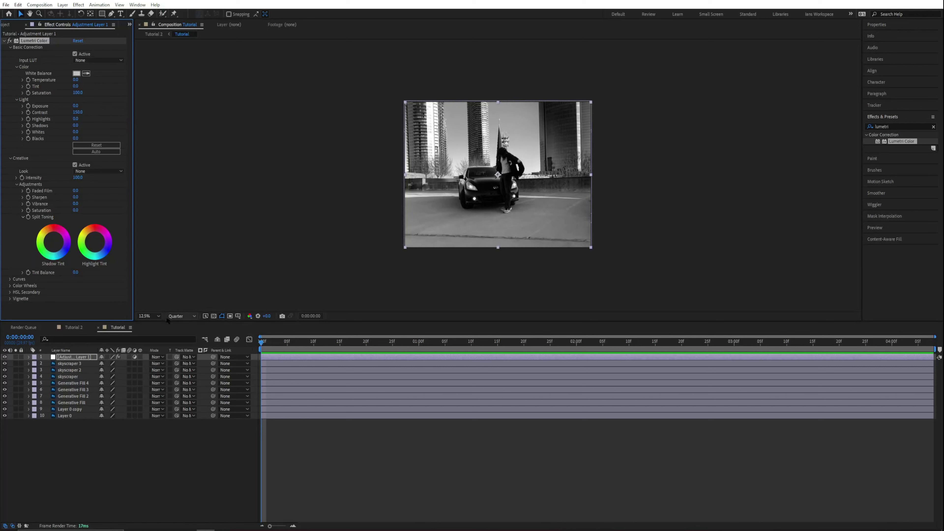
- Add Adjustment Layer 2 and apply the Transform effect found by searching 'transfor'
right_click(71, 461)
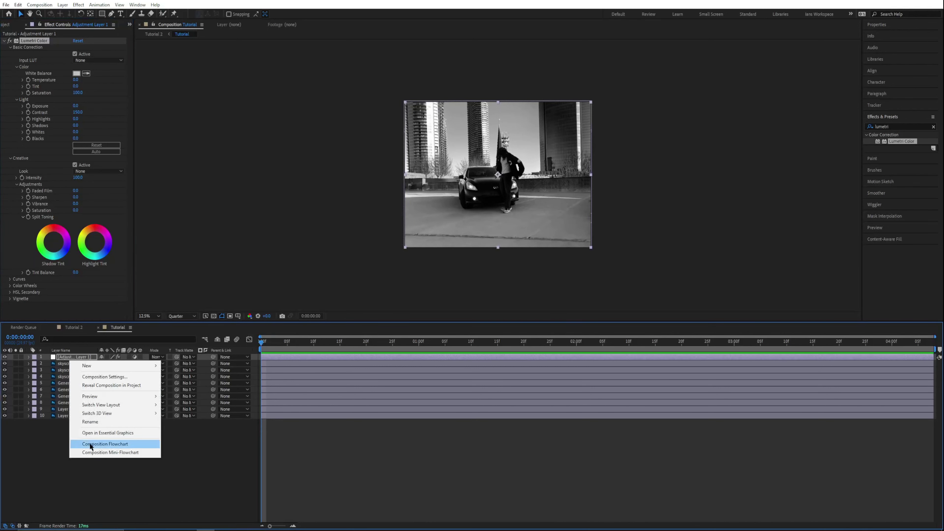
mouse_move(89, 365)
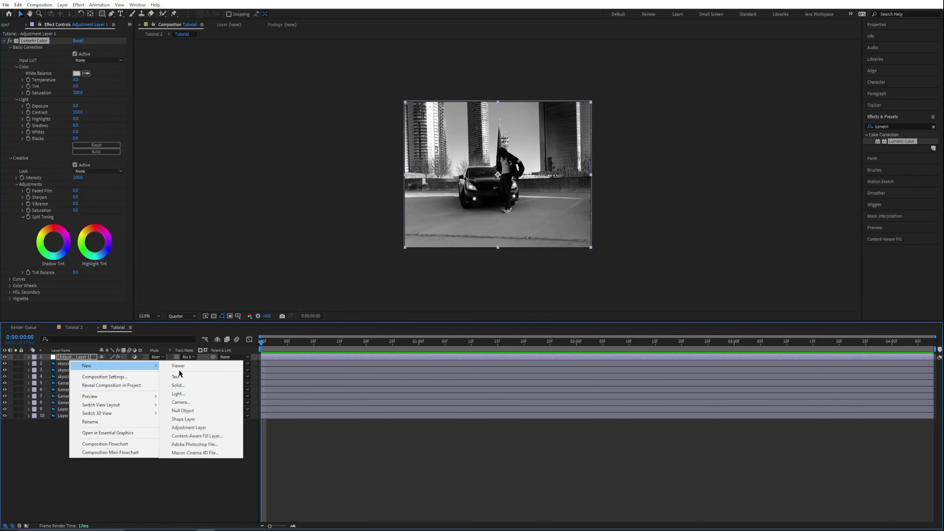
click(189, 428)
click(892, 126)
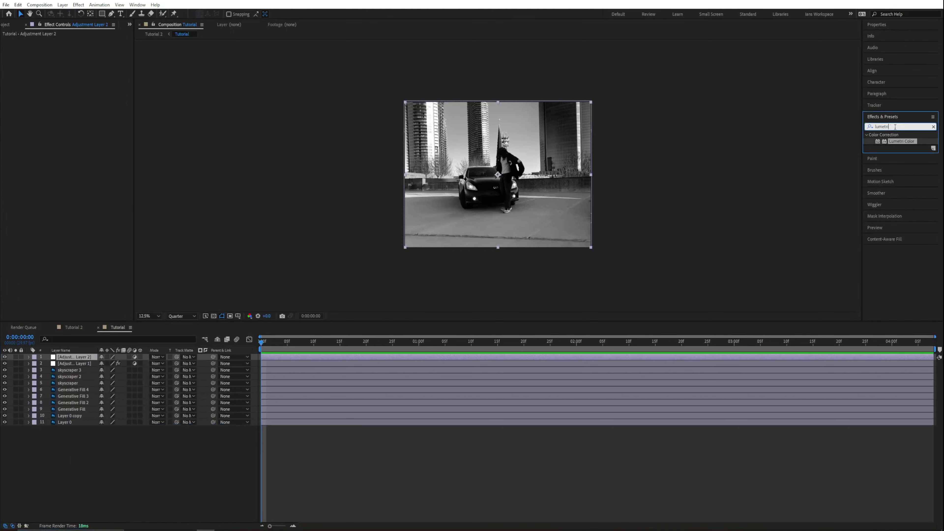
text(transform)
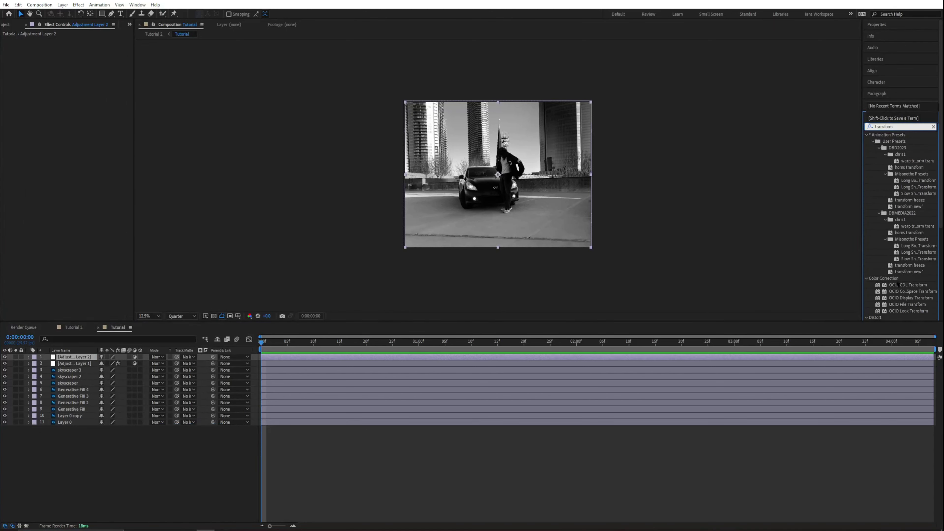
scroll(898, 284, down, 3)
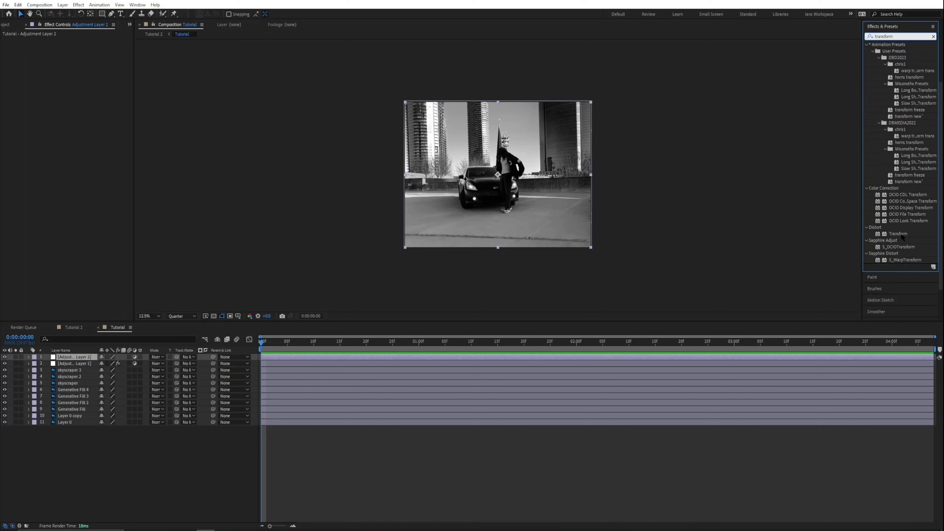
drag(901, 237, 69, 363)
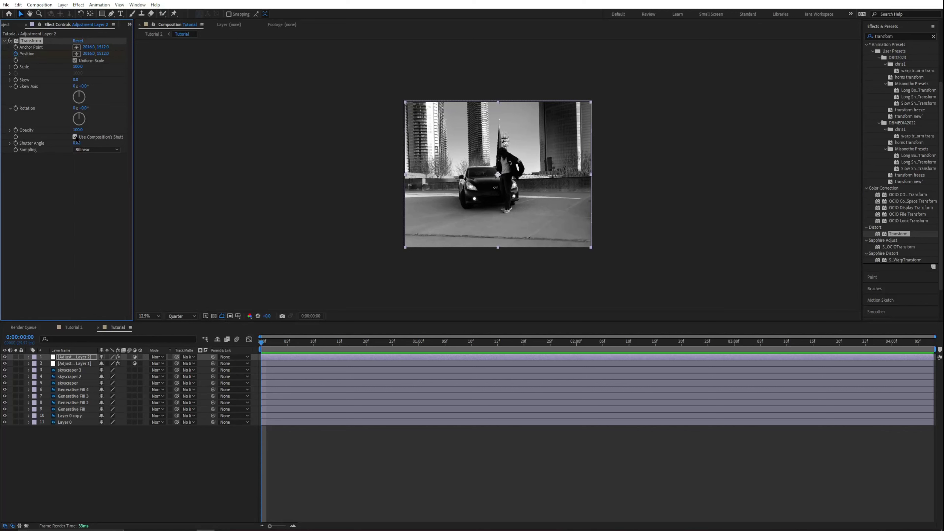
- Test Shutter Angle 267 and Scale 189 at 0:00:00:28, preview, then reset Transform to defaults
drag(76, 143, 177, 145)
drag(270, 347, 408, 343)
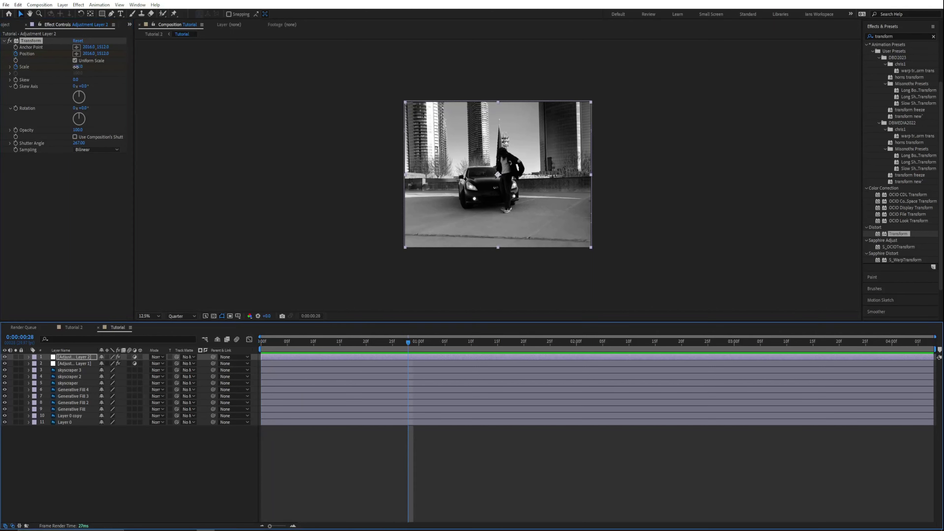
drag(76, 67, 109, 67)
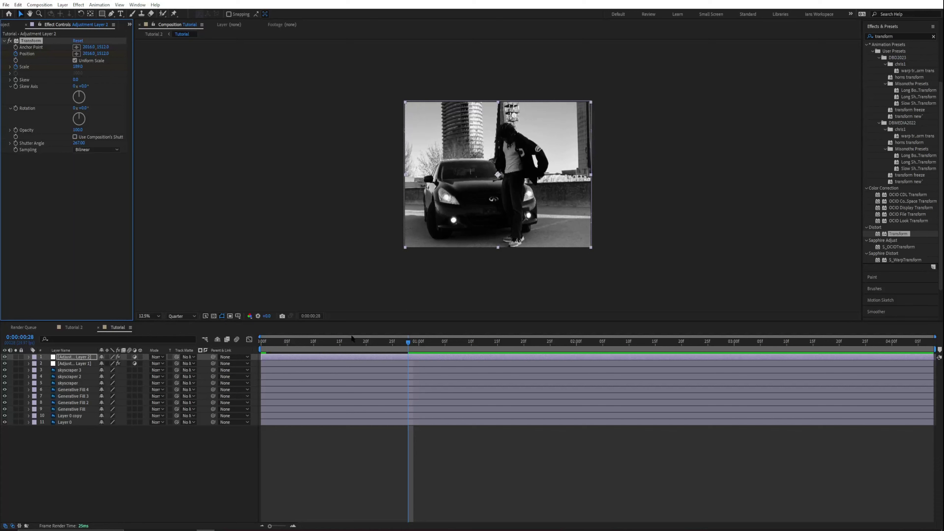
key(space)
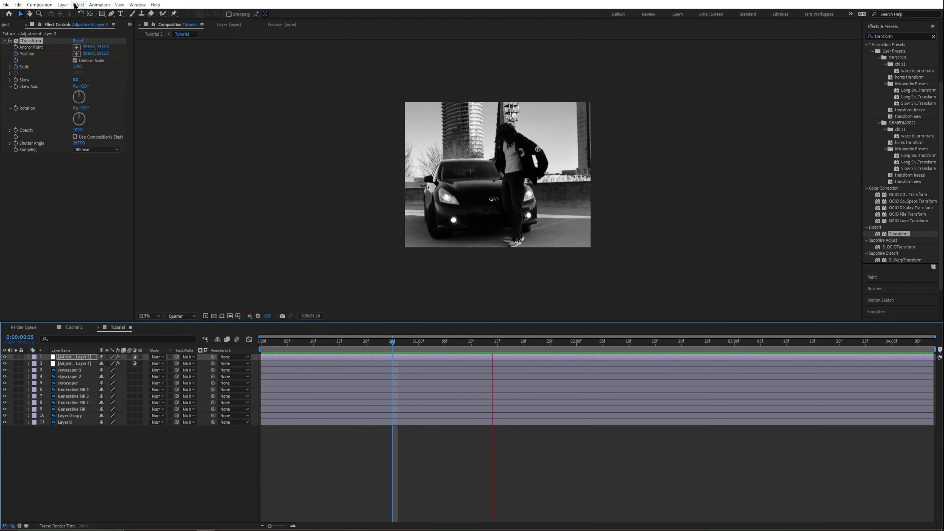
click(79, 40)
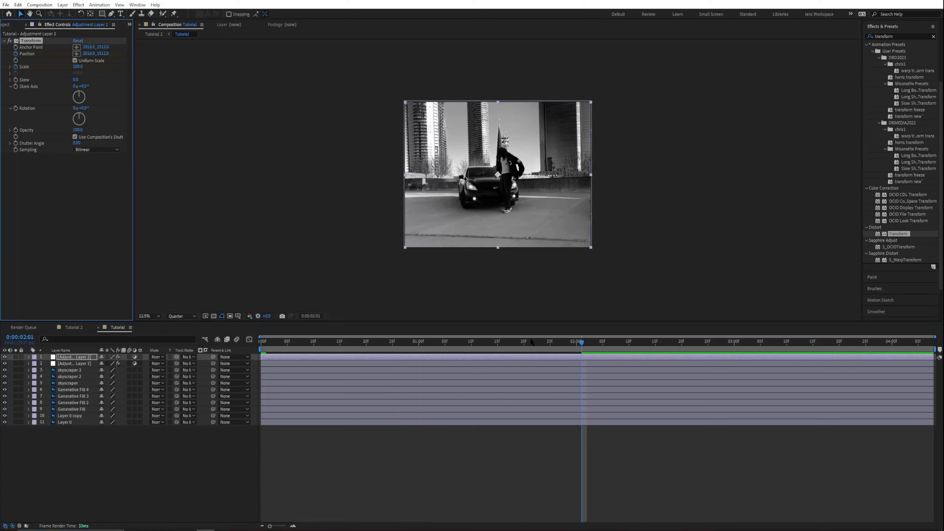
key(space)
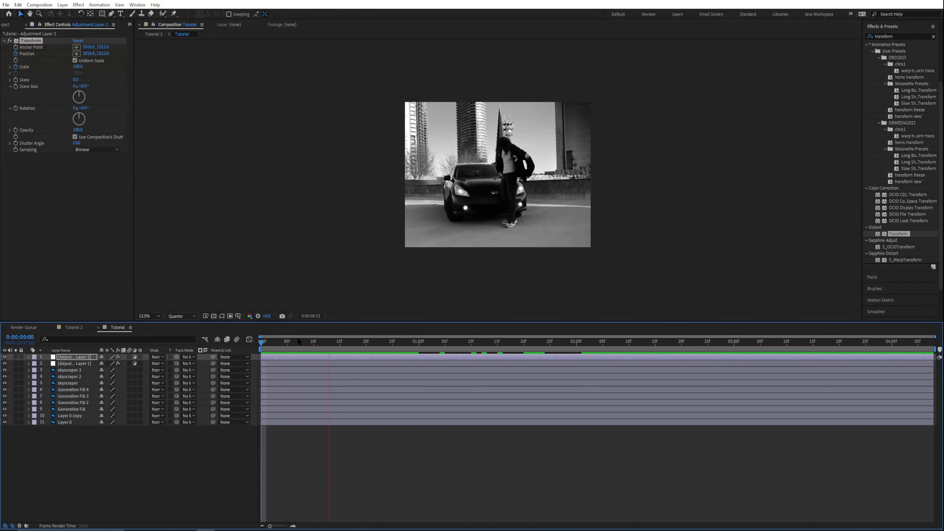
key(space)
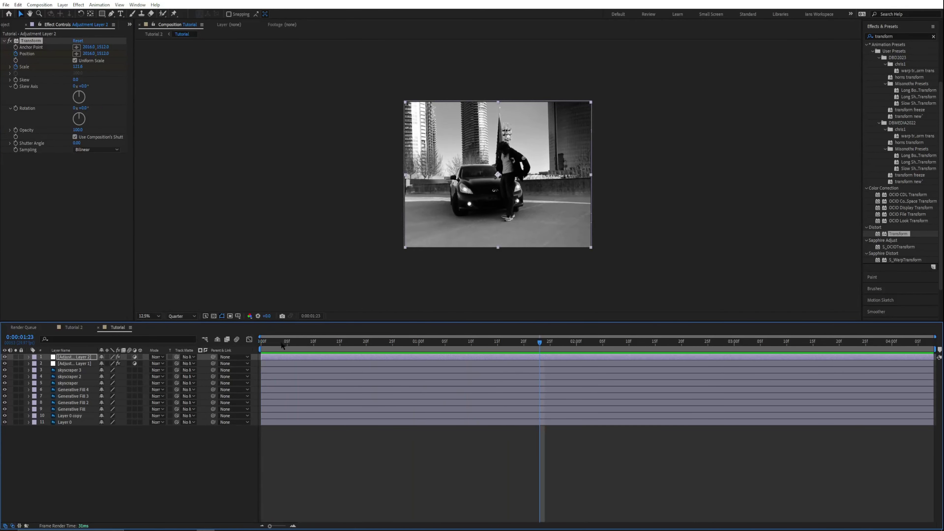
key(space)
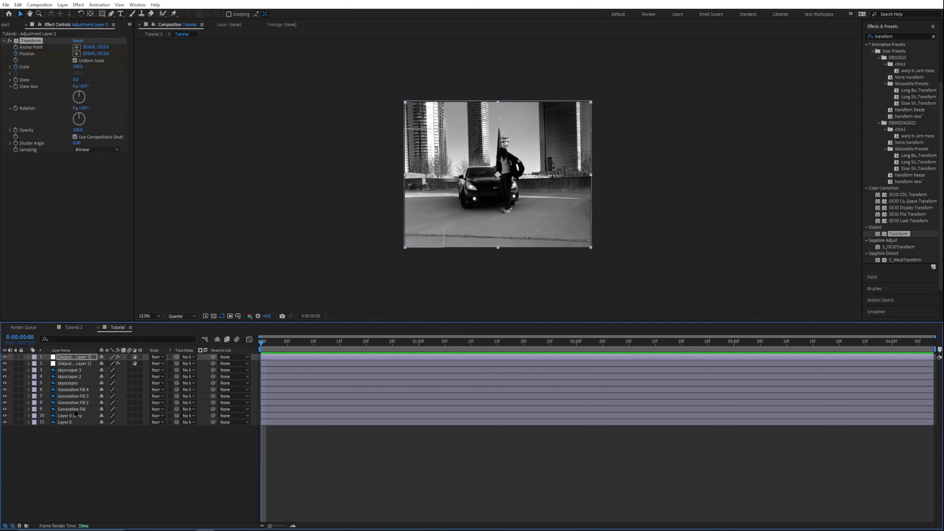
- Drag Layer 0 copy up below Adjustment Layer 1, undoing accidental offsets in the viewer
click(74, 418)
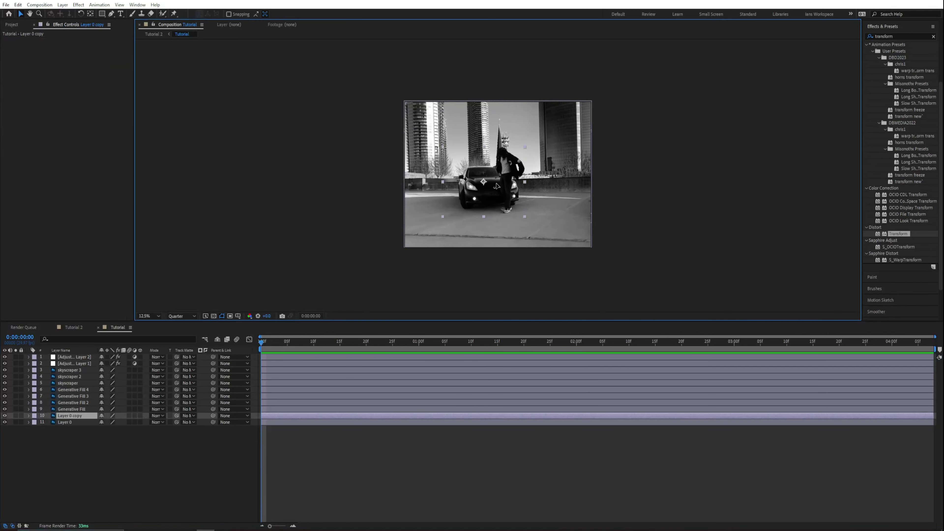
drag(497, 181, 516, 186)
key(ctrl+z)
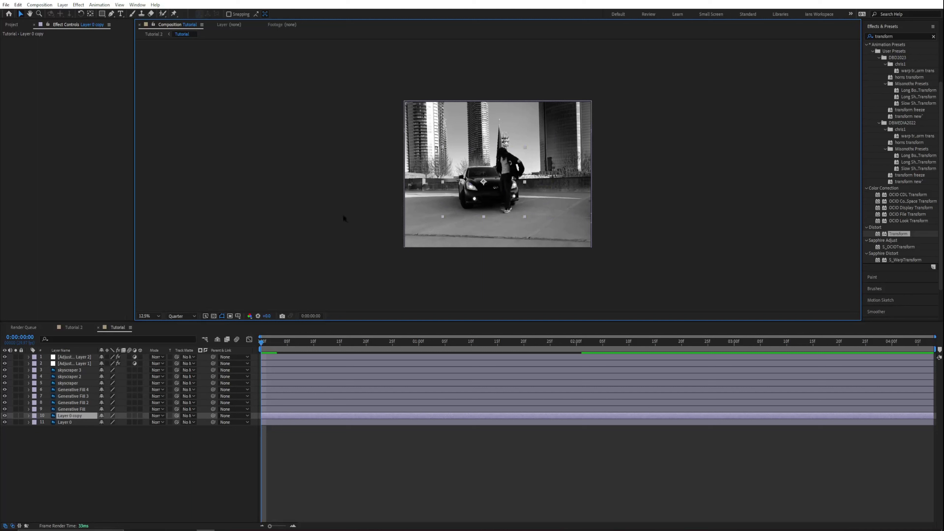
drag(67, 416, 65, 370)
drag(483, 182, 506, 181)
key(ctrl+z)
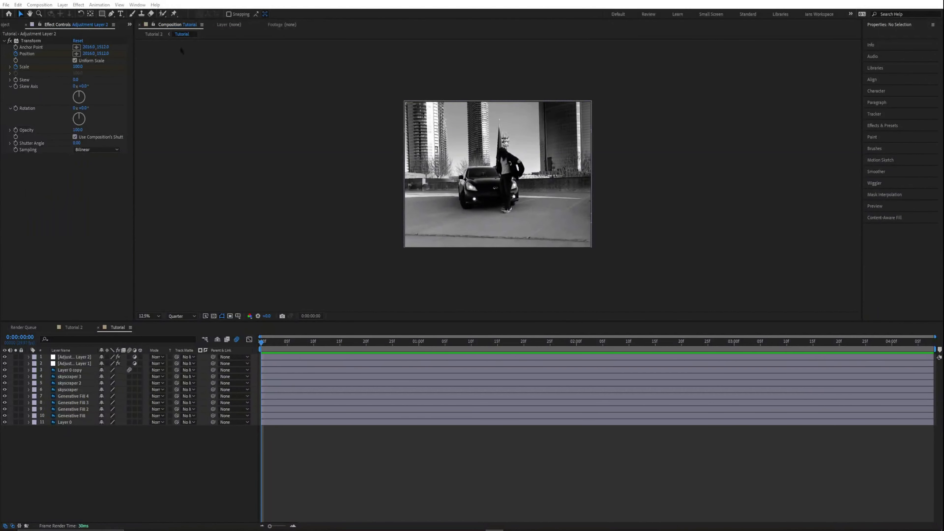
- Create a text layer reading 'Artist name' over the image with the Type tool
click(120, 14)
click(436, 178)
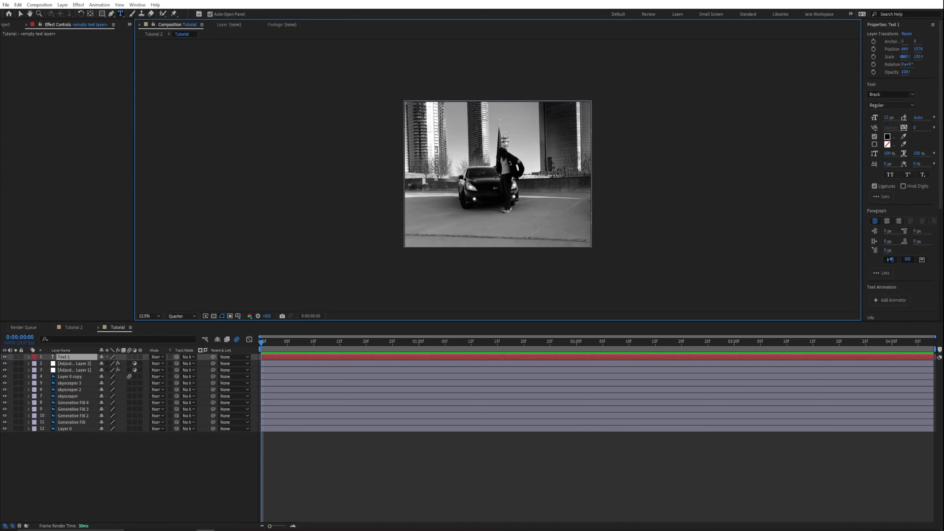
text(Artisd)
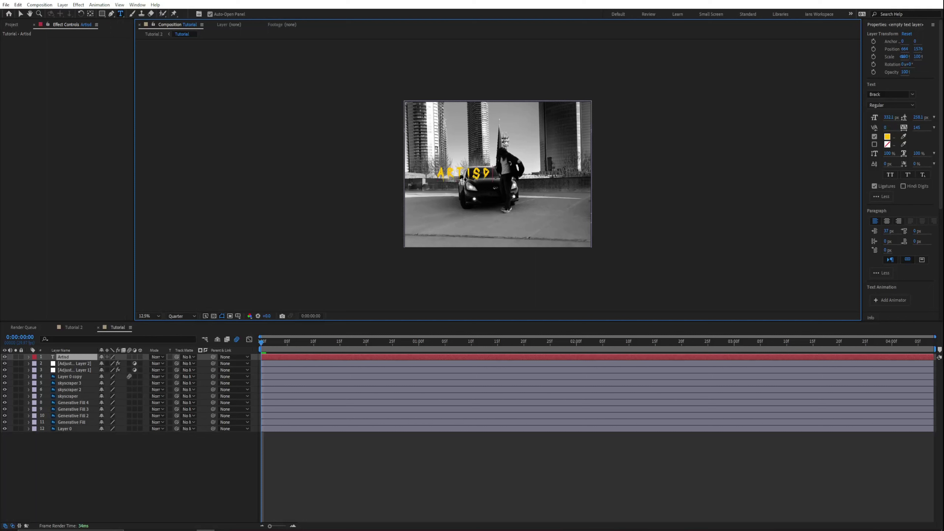
key(BackSpace)
text(t name)
key(ctrl+shift+Left)
key(ctrl+shift+Left)
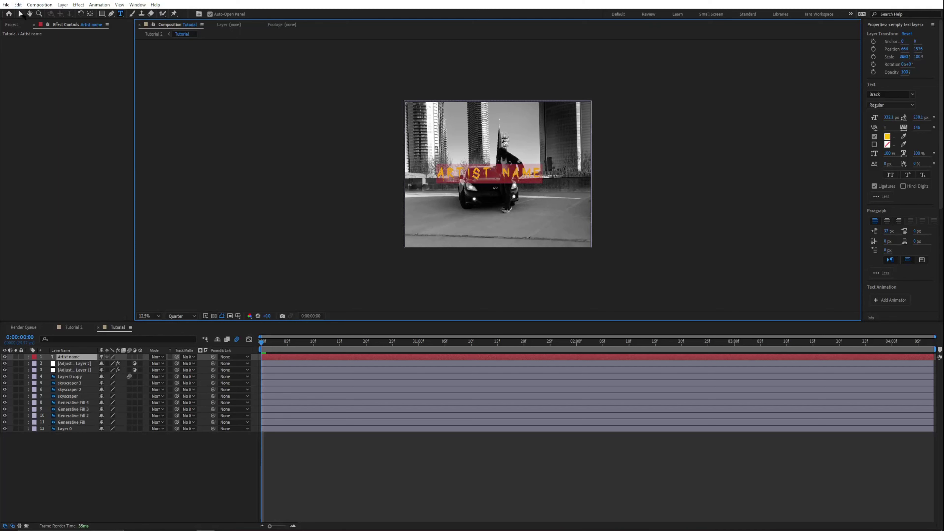
- Move the text layer below Adjustment Layer 2 and shift the title up and right
drag(69, 360, 70, 366)
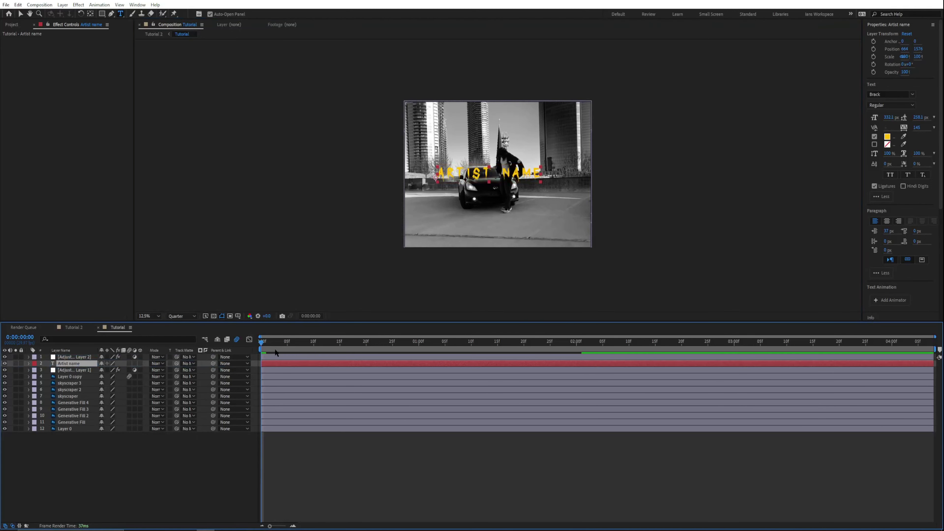
click(298, 350)
drag(302, 350, 419, 362)
key(v)
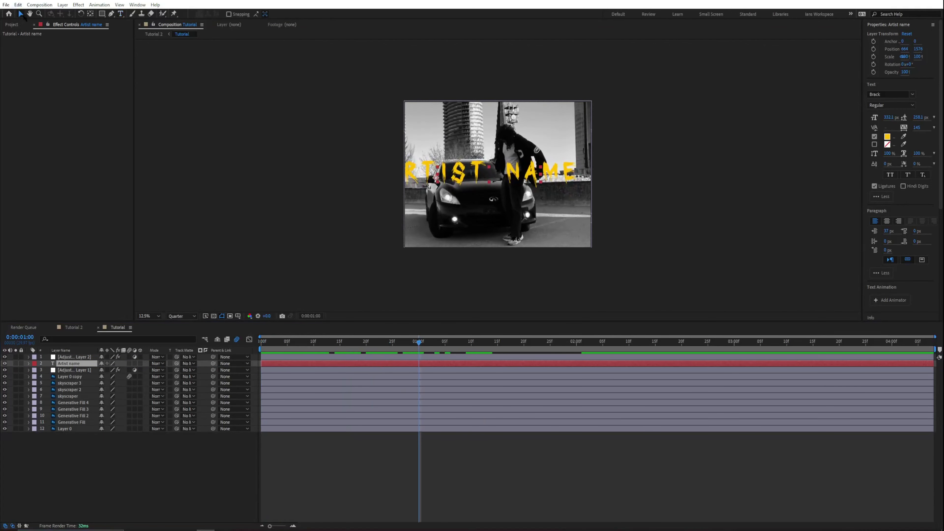
drag(436, 178, 464, 173)
drag(370, 344, 226, 344)
click(102, 14)
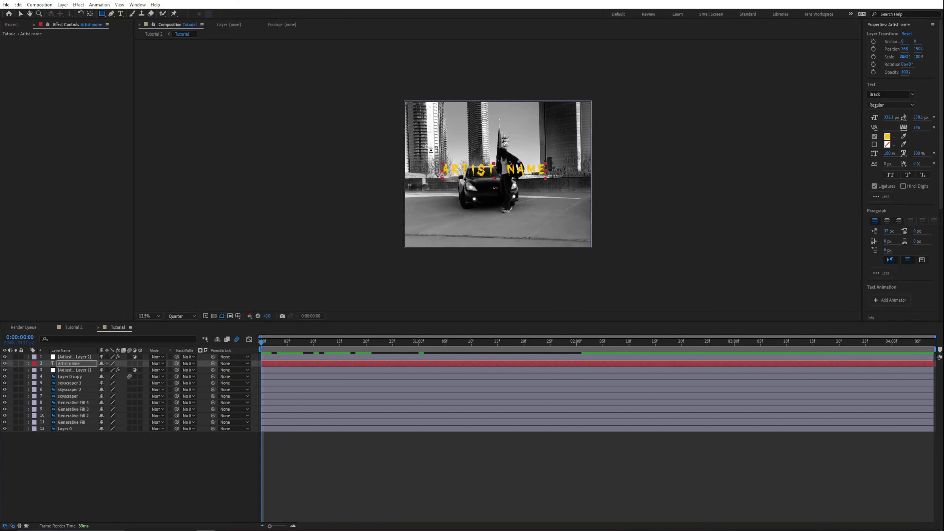
- Draw a rectangle mask around ARTIST NAME and keyframe Mask Path to slide in from the left by 1:00
drag(425, 145, 554, 187)
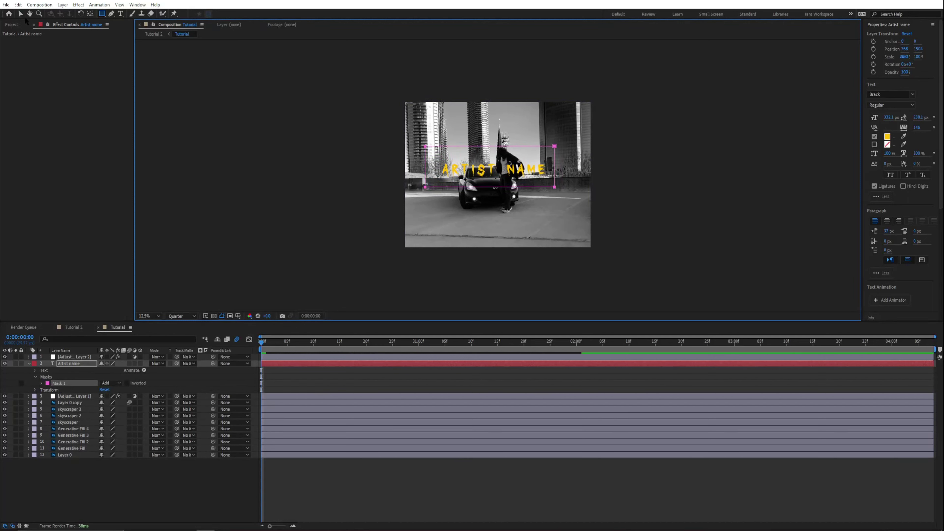
click(20, 14)
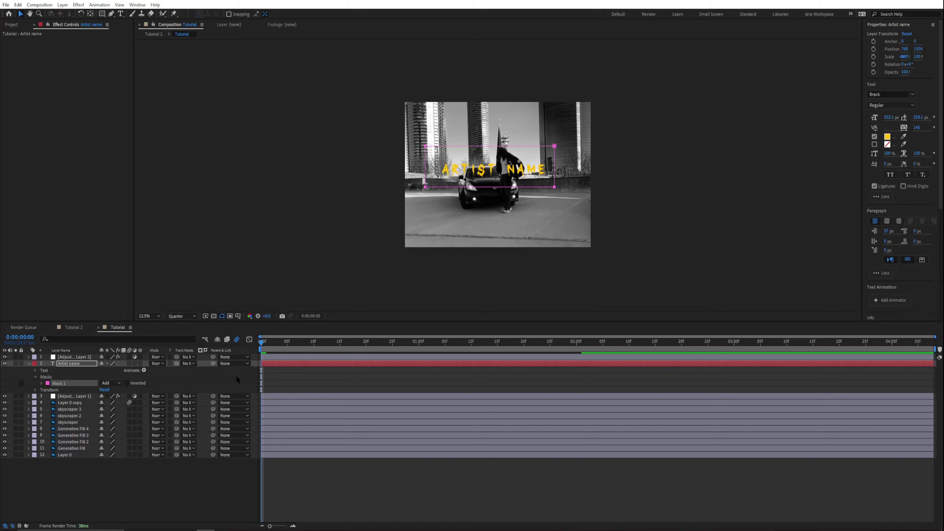
drag(284, 351, 419, 359)
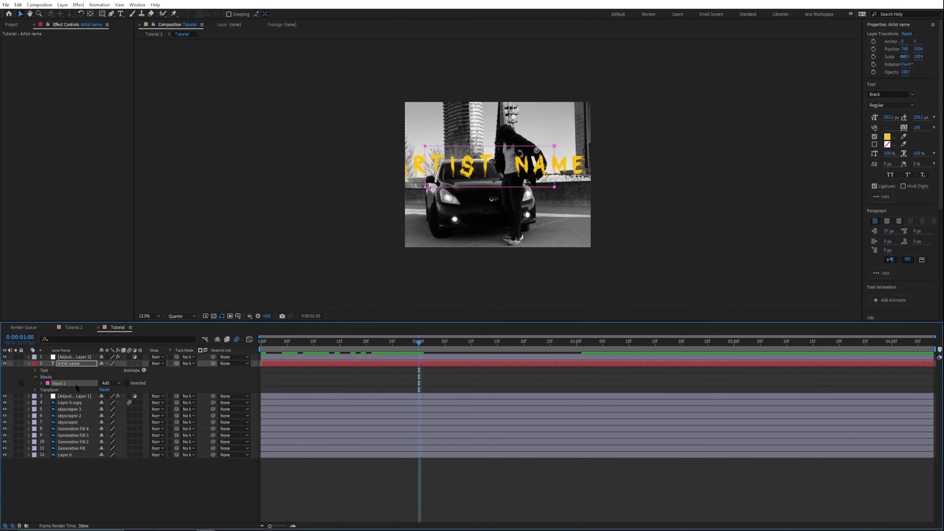
click(42, 384)
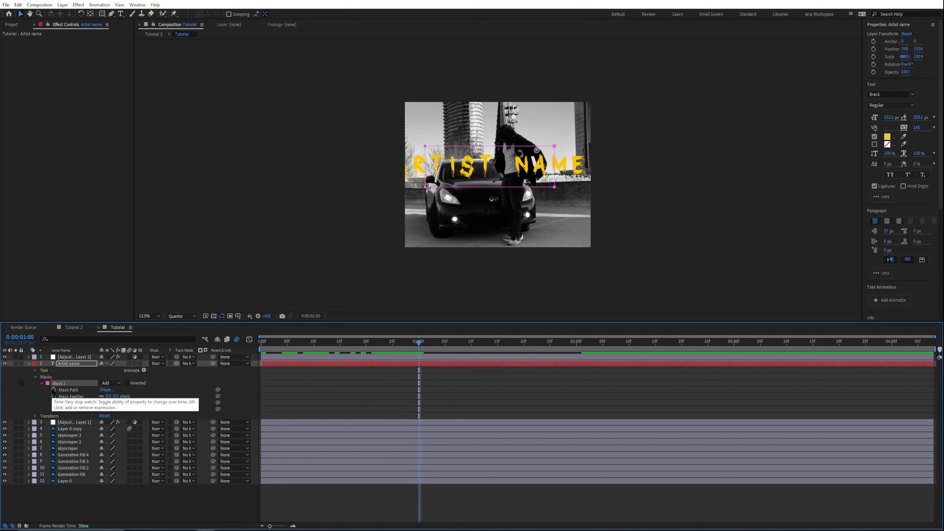
click(54, 390)
drag(339, 342, 261, 347)
double_click(532, 148)
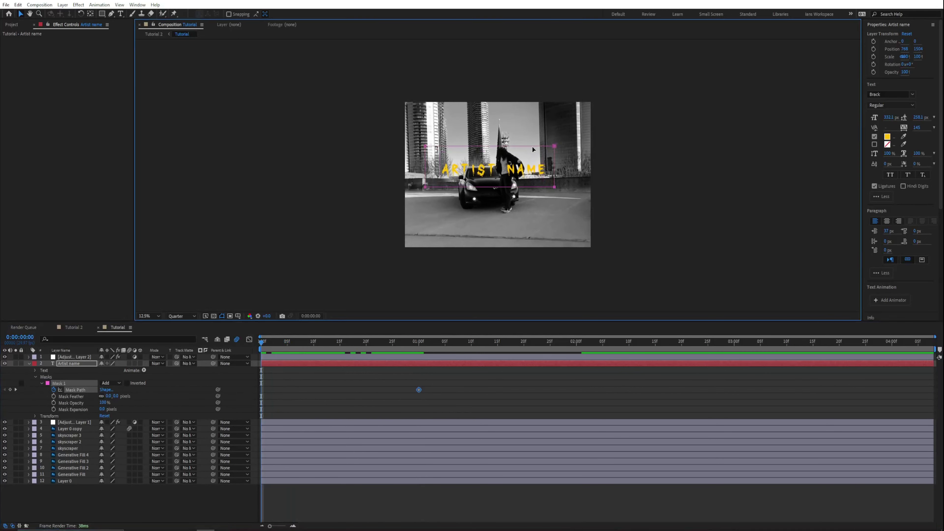
drag(535, 145, 351, 140)
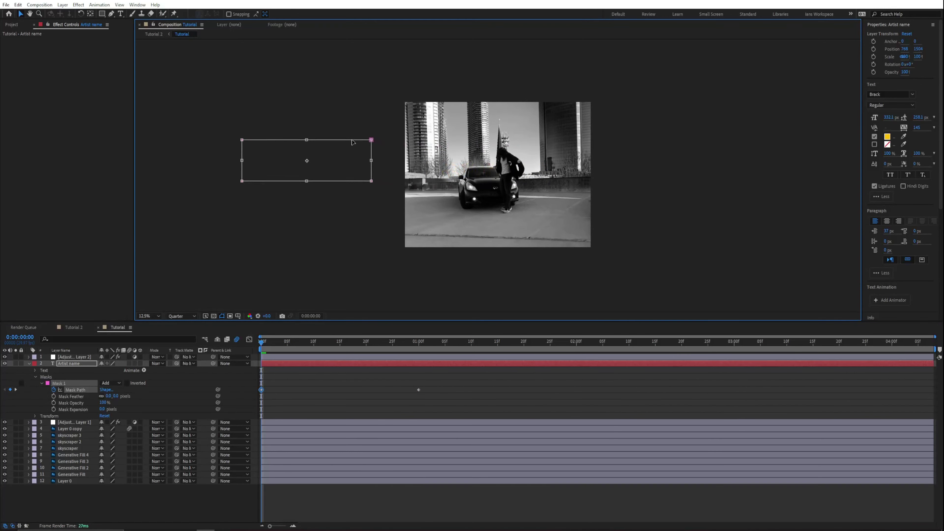
key(space)
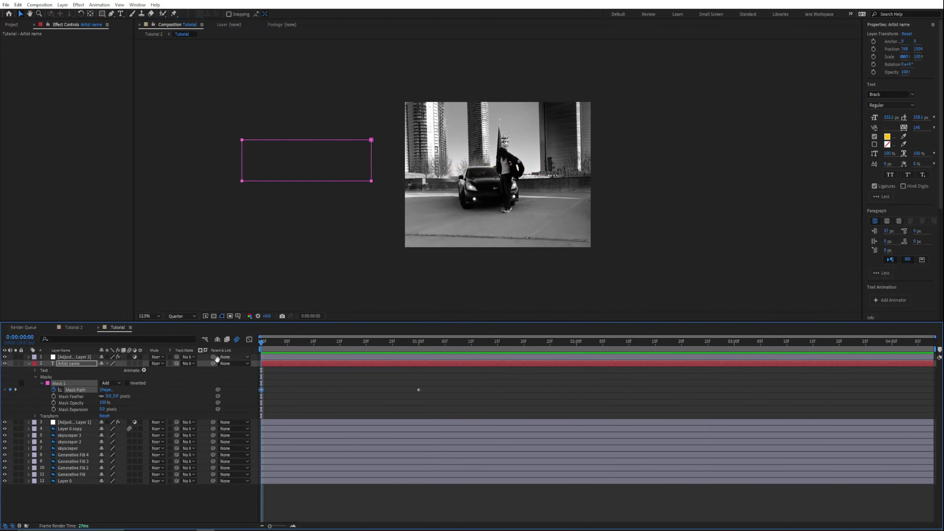
key(space)
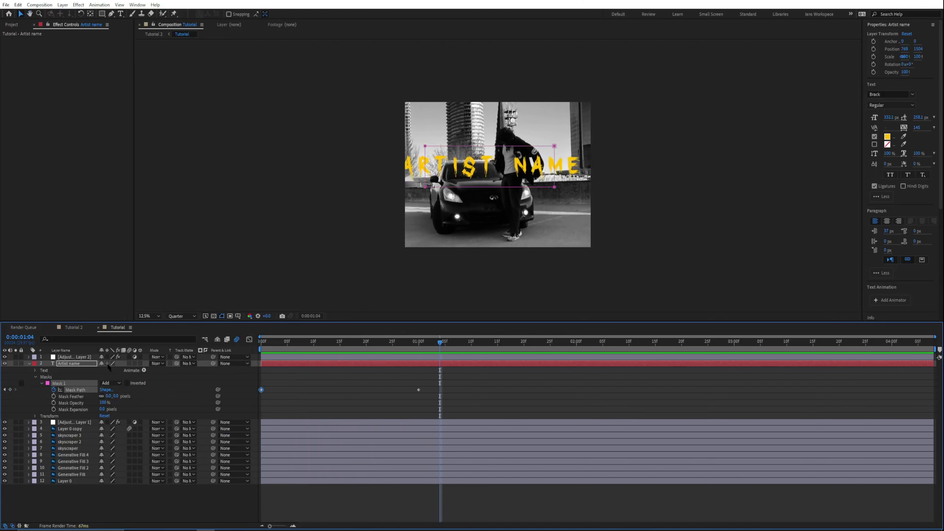
- Reveal Adjustment Layer 2's keyframes and add a 189 Scale keyframe at 02:27
click(29, 364)
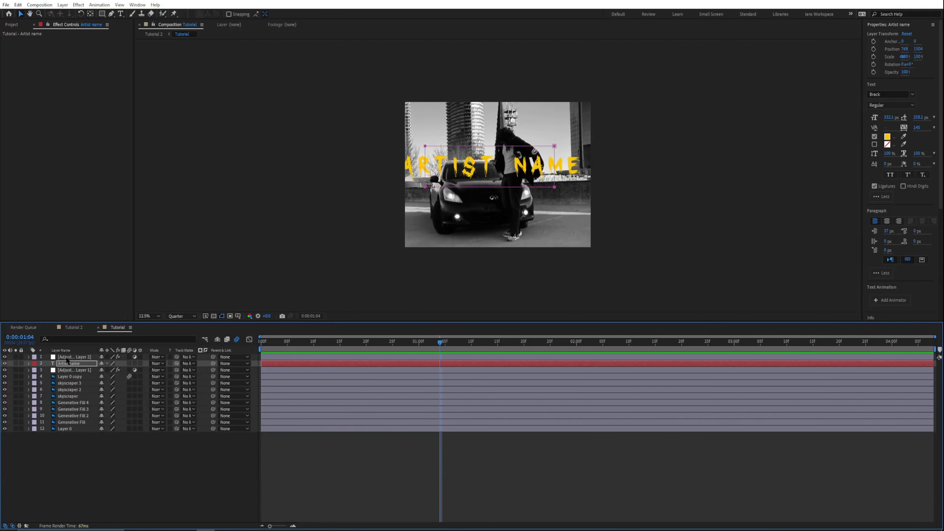
click(66, 358)
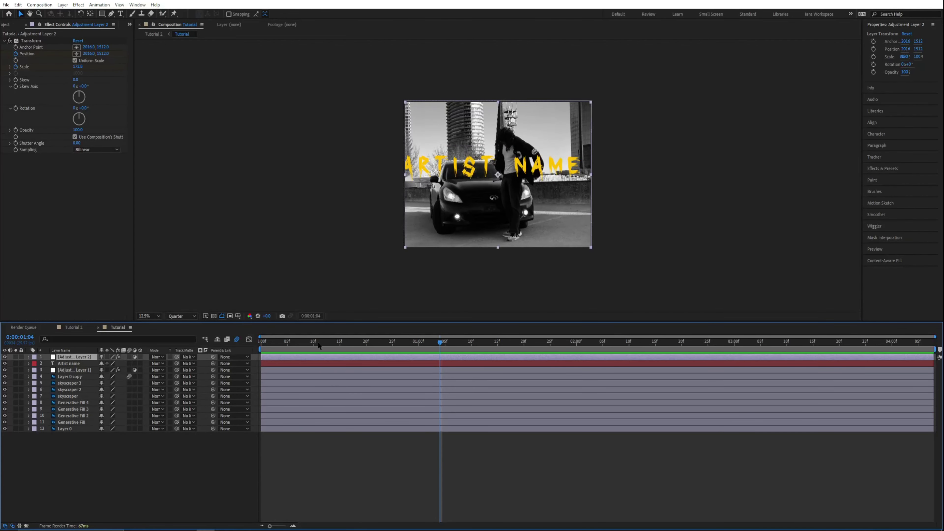
drag(319, 345, 432, 362)
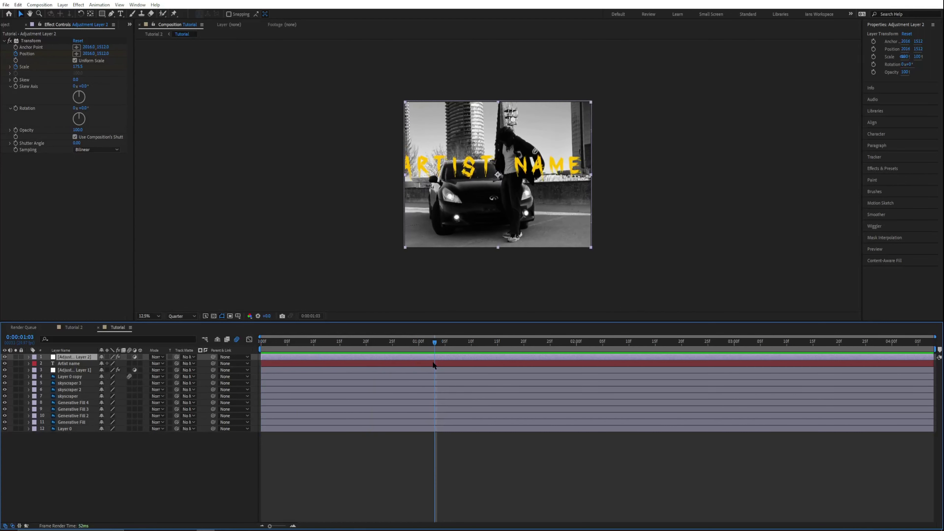
key(u)
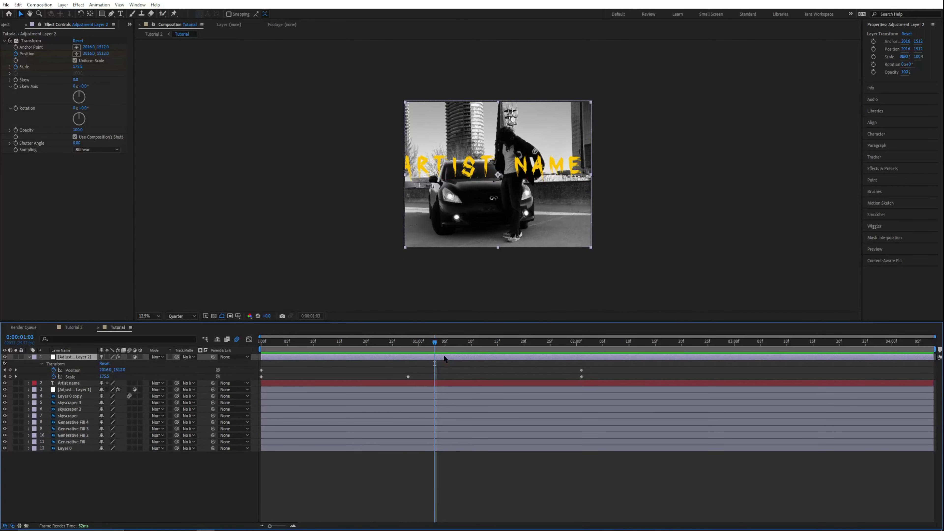
drag(428, 348, 390, 377)
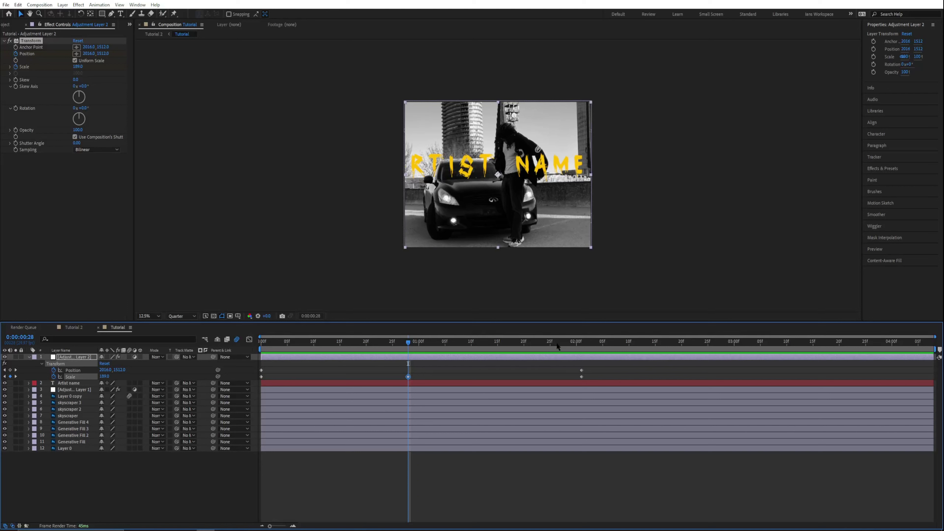
drag(557, 346, 718, 343)
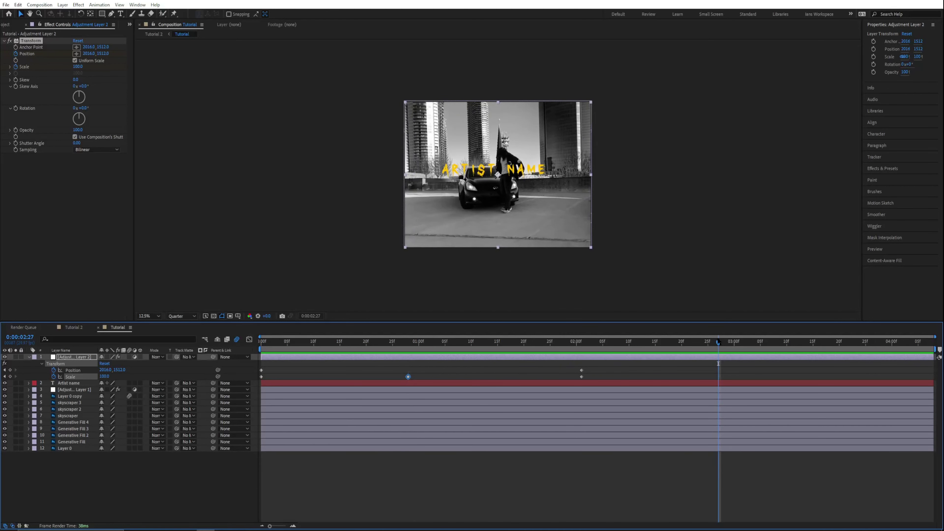
drag(104, 377, 137, 377)
- Copy the zoomed-out keyframes from 02:01 and paste them at 04:07
drag(617, 365, 568, 377)
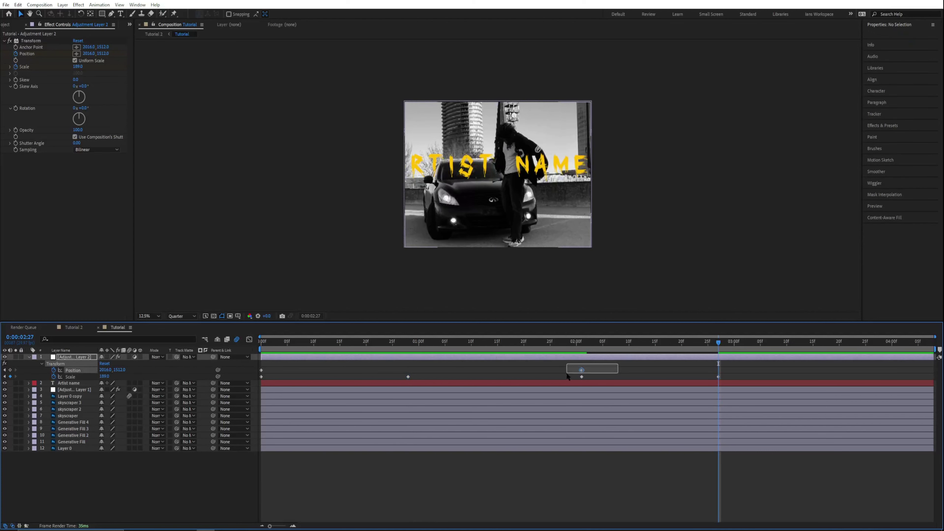
mouse_move(572, 343)
mouse_down()
mouse_move(585, 343)
mouse_move(561, 342)
mouse_move(587, 343)
mouse_move(260, 343)
mouse_move(235, 375)
mouse_up()
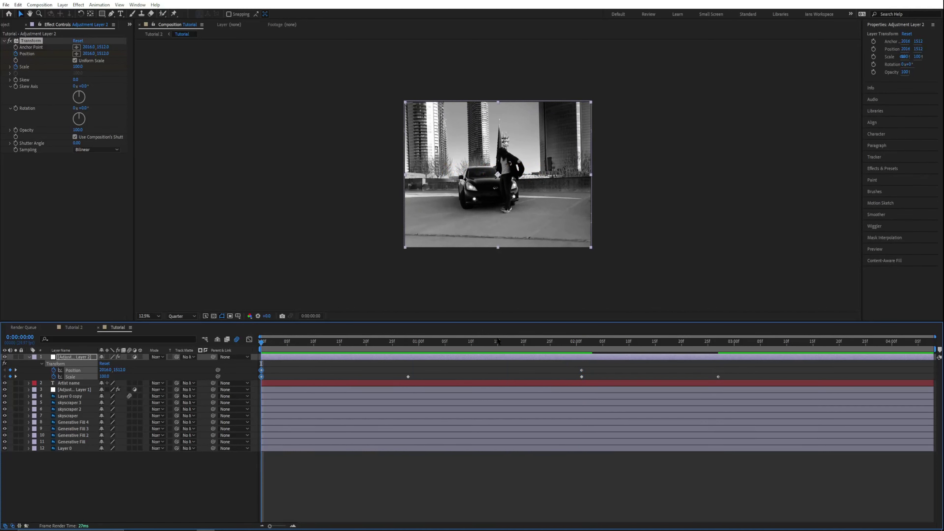
drag(495, 346, 935, 382)
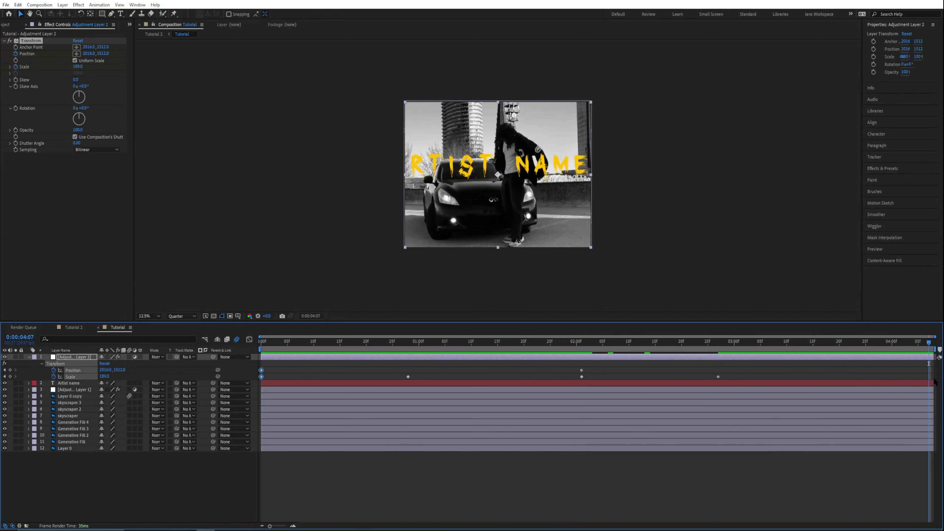
key(ctrl+v)
- Apply Easy Ease (F9) to the zoom keyframes and preview the animation
drag(788, 343, 262, 348)
key(space)
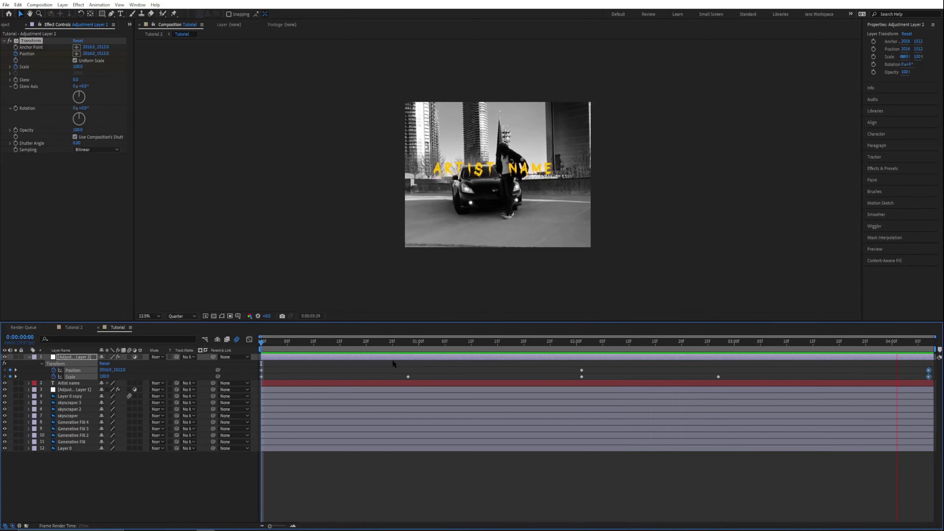
drag(392, 360, 736, 387)
key(F9)
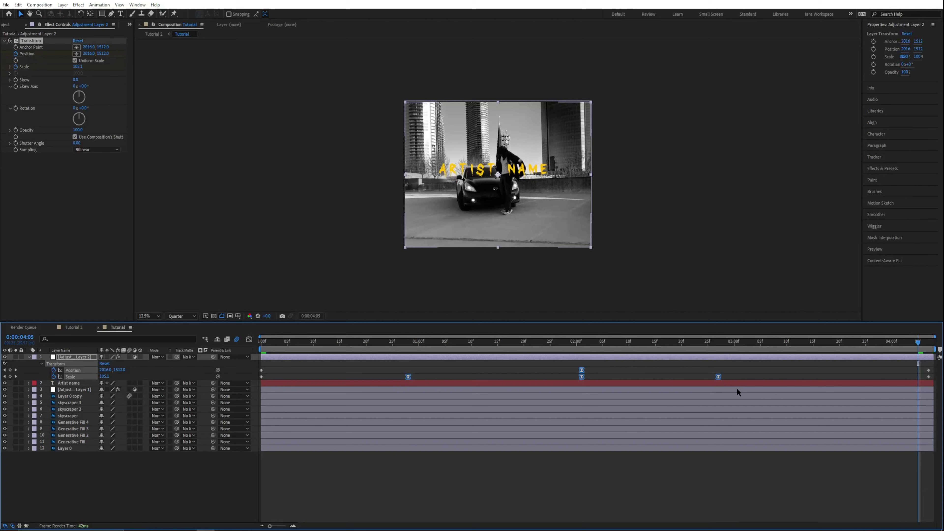
key(space)
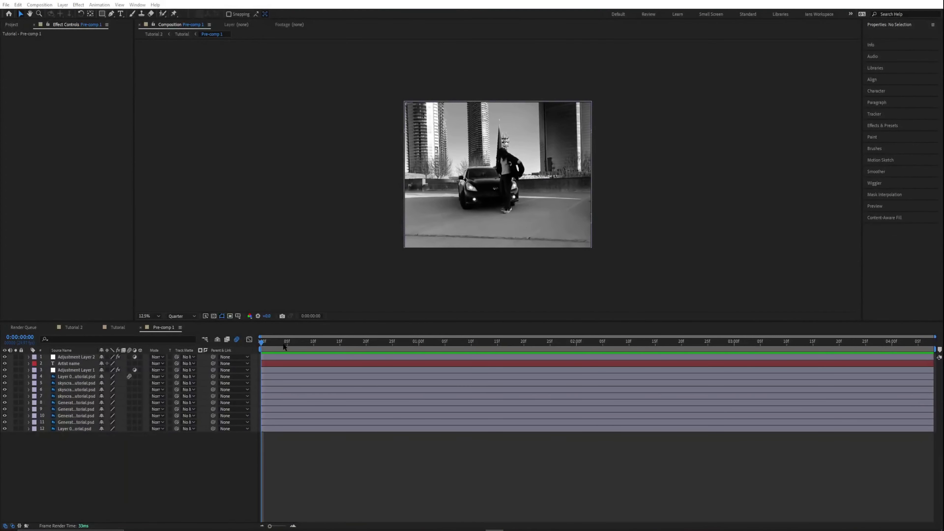
- Pre-compose all twelve layers into Pre-comp 2 with 'Move all attributes' kept
drag(268, 341, 54, 355)
right_click(63, 356)
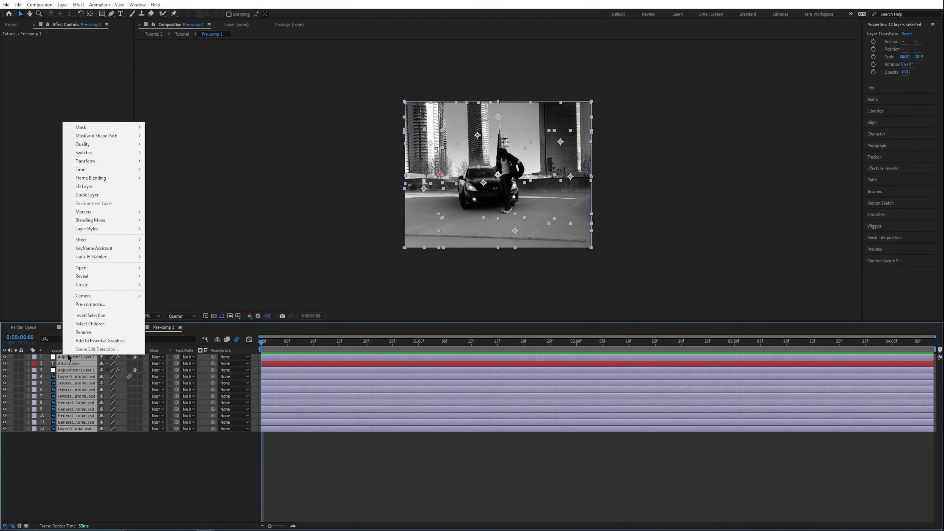
click(89, 303)
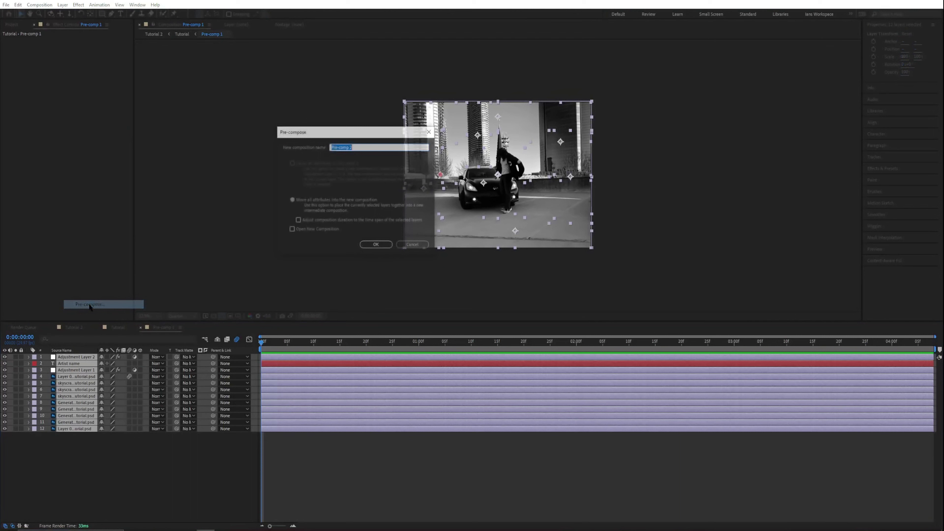
click(291, 201)
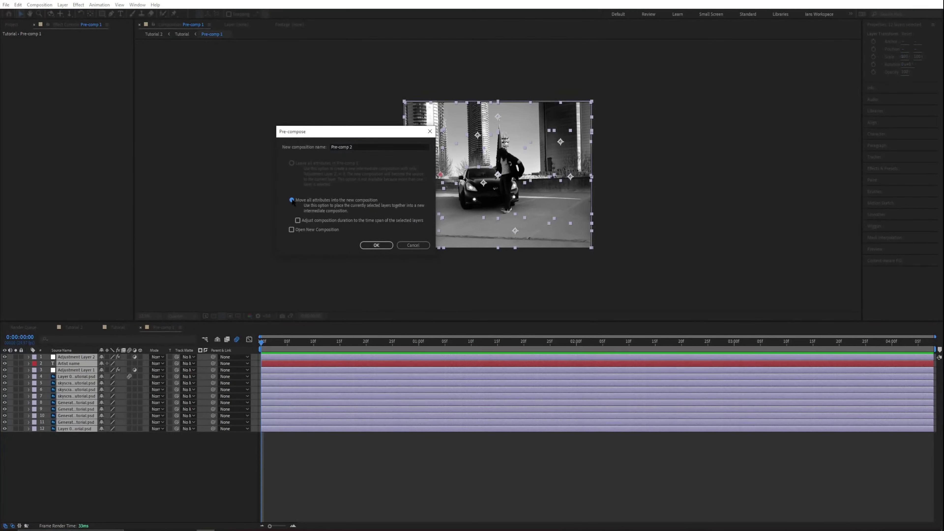
click(373, 246)
click(313, 346)
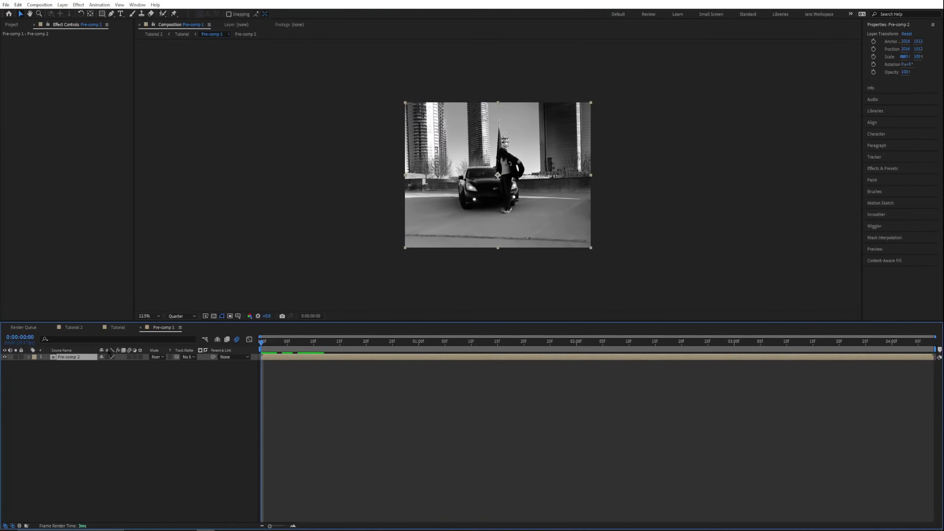
- Give Pre-comp 2's Position a wiggle(7,40) expression and preview the shake
click(28, 357)
click(35, 364)
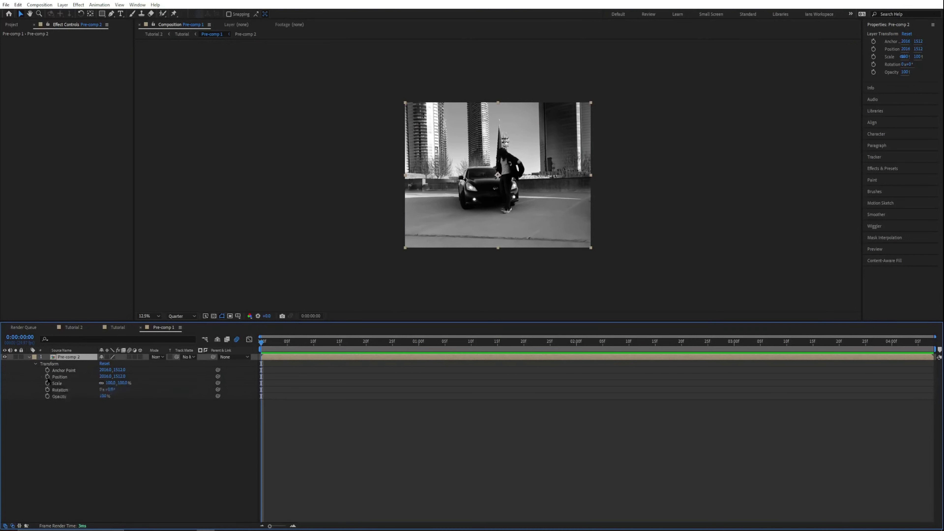
alt+click(47, 376)
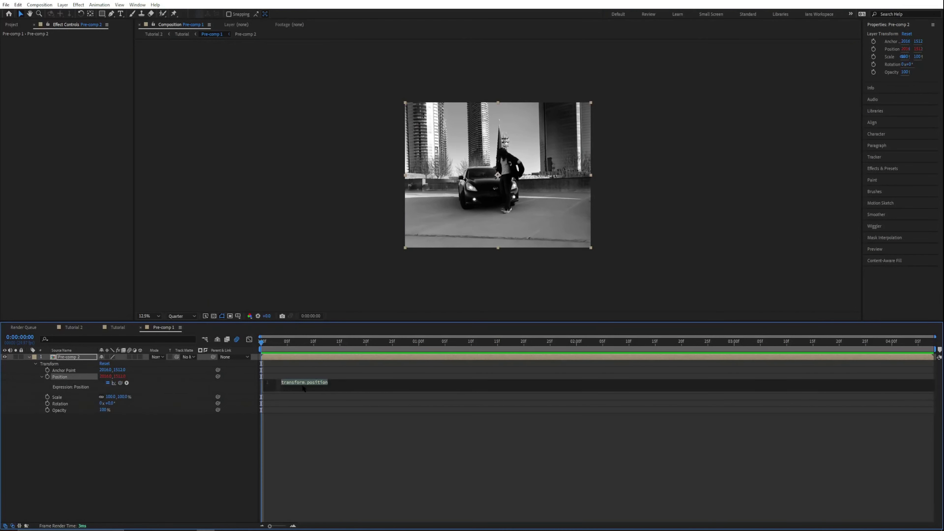
key(Home)
key(ctrl+shift+Right)
key(ctrl+shift+Right)
text(wig)
click(303, 396)
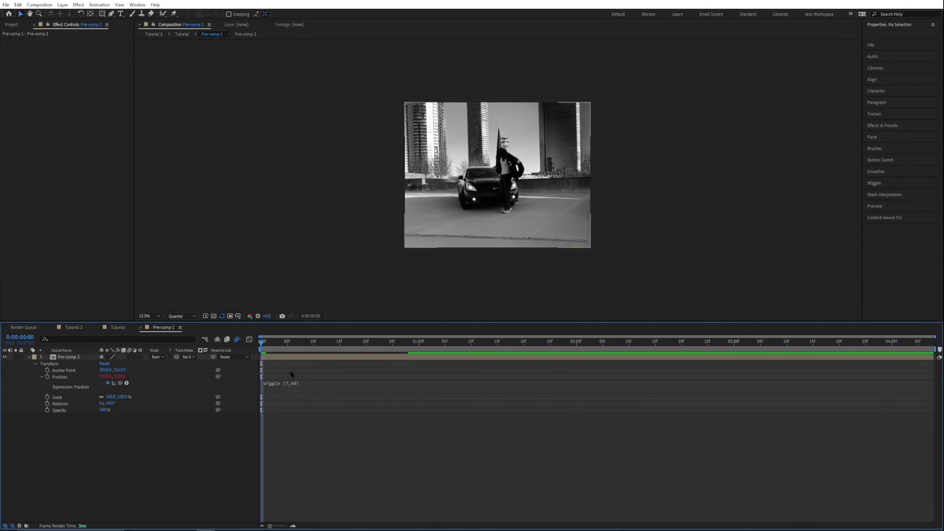
key(space)
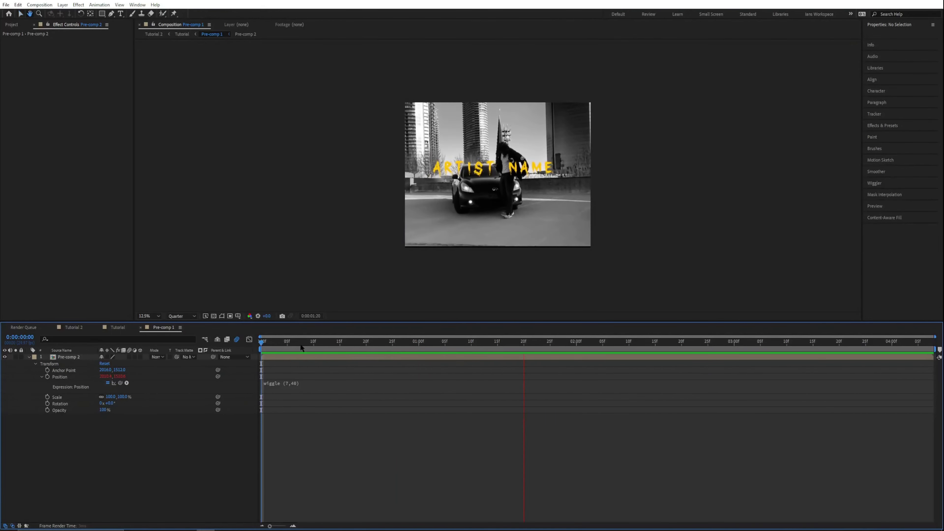
key(space)
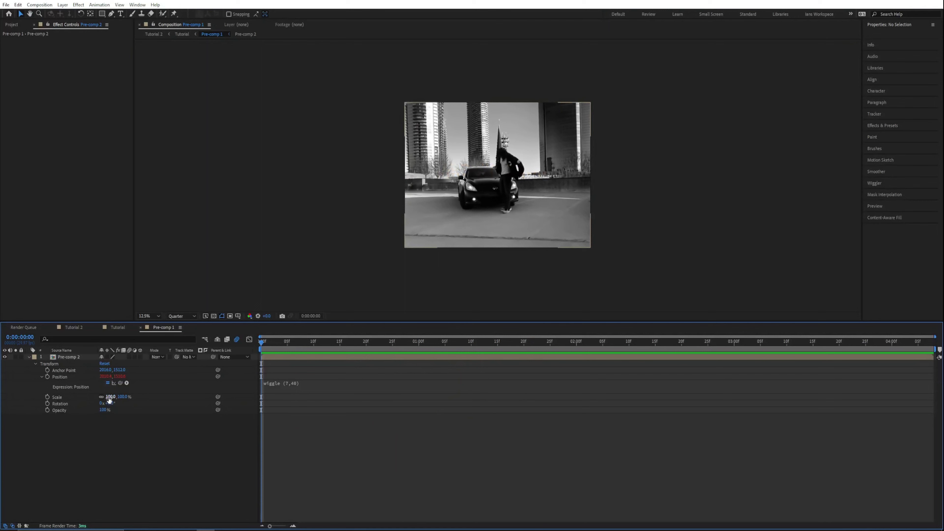
- Raise Pre-comp 2's Scale to 108% and preview the shaking cover
drag(110, 396, 115, 396)
key(space)
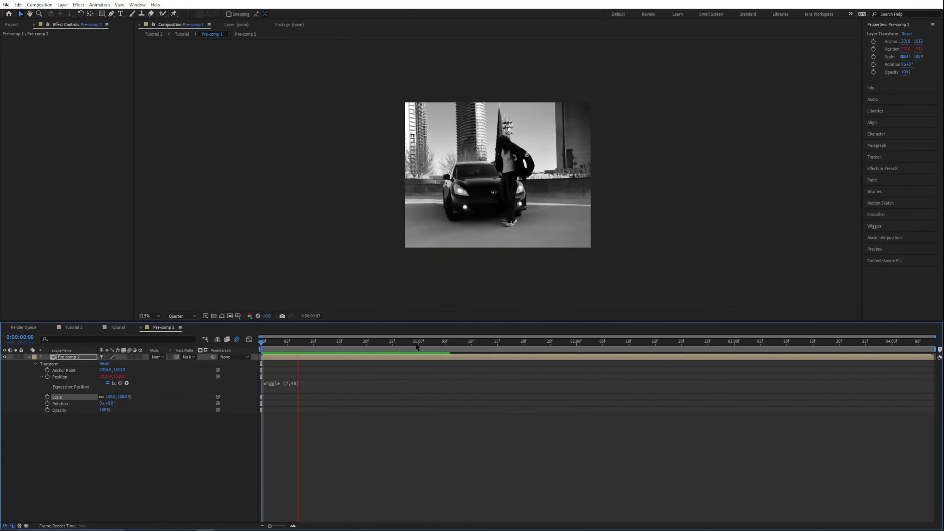